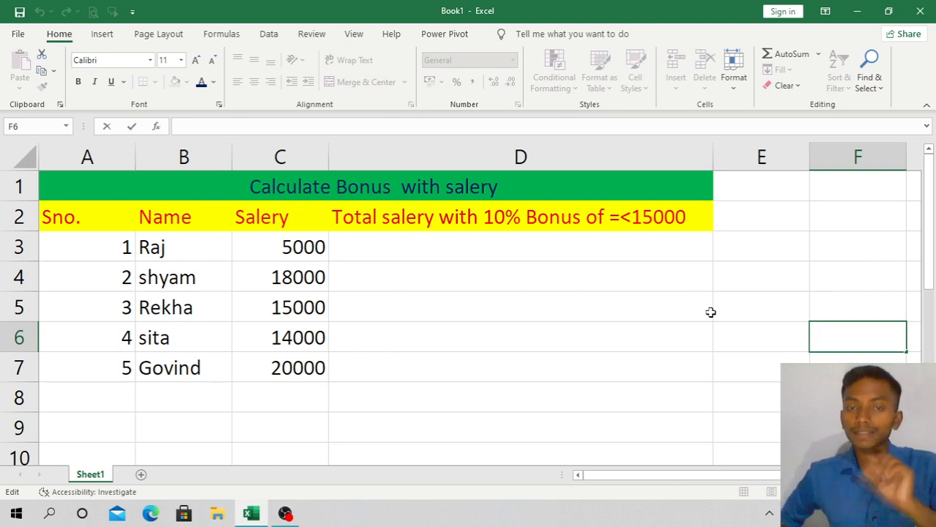
- Select cell C3 and mark the Name and Salery columns with red freehand strokes
left_click(320, 243)
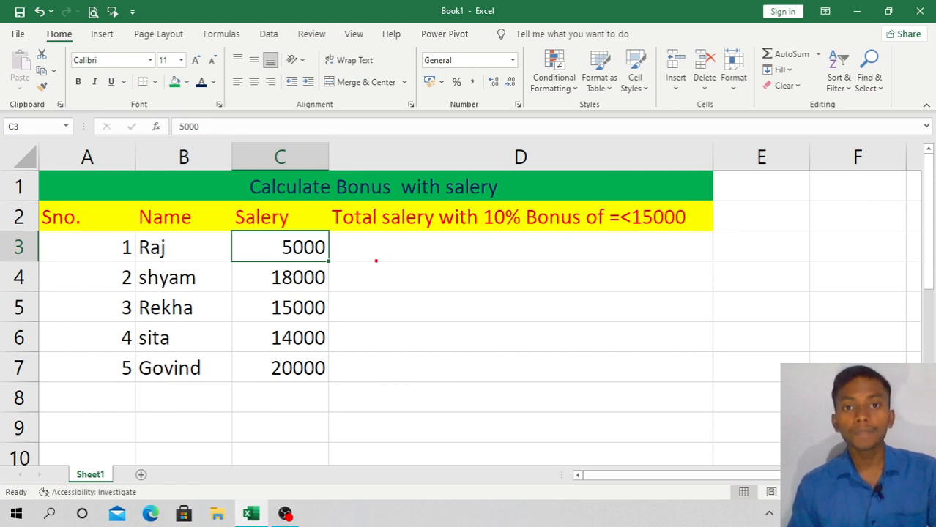
mouse_move(332, 249)
left_mouse_down()
mouse_move(323, 293)
mouse_move(341, 350)
mouse_move(336, 439)
left_mouse_up()
mouse_move(208, 243)
left_mouse_down()
mouse_move(241, 356)
mouse_move(210, 392)
left_mouse_up()
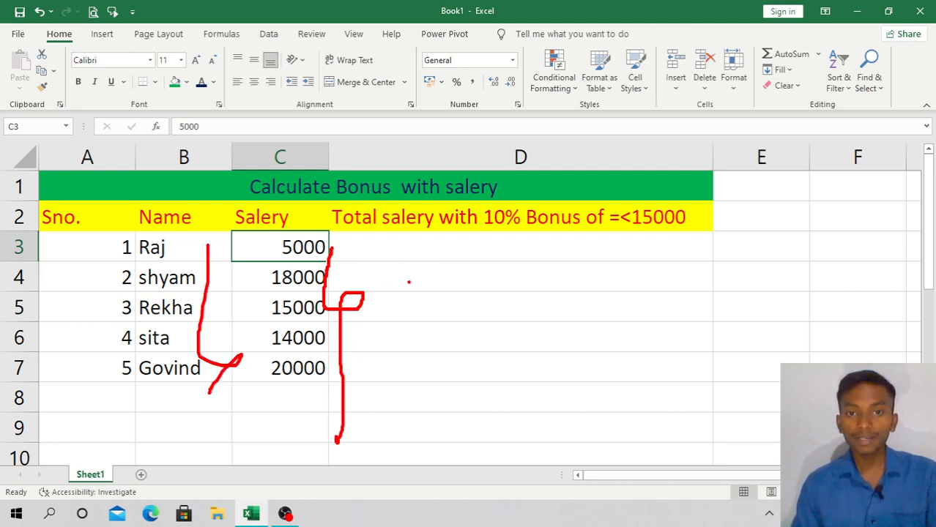
- Handwrite the bonus rule "15000 ≤ 10 %" in red across column D and the cells beside it
mouse_move(421, 266)
left_mouse_down()
mouse_move(423, 302)
mouse_move(451, 287)
mouse_move(435, 305)
left_mouse_up()
mouse_move(435, 273)
left_mouse_down()
mouse_move(456, 270)
mouse_move(479, 303)
mouse_move(471, 276)
mouse_move(489, 313)
mouse_move(497, 284)
mouse_move(513, 308)
mouse_move(524, 281)
left_mouse_up()
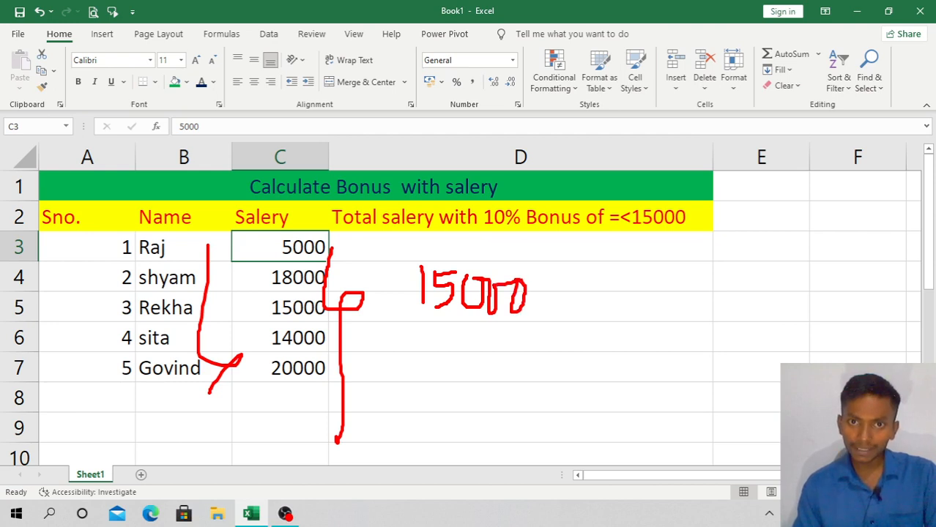
mouse_move(584, 292)
left_mouse_down()
mouse_move(562, 298)
mouse_move(596, 309)
mouse_move(568, 319)
mouse_move(596, 316)
left_mouse_up()
left_click(615, 289)
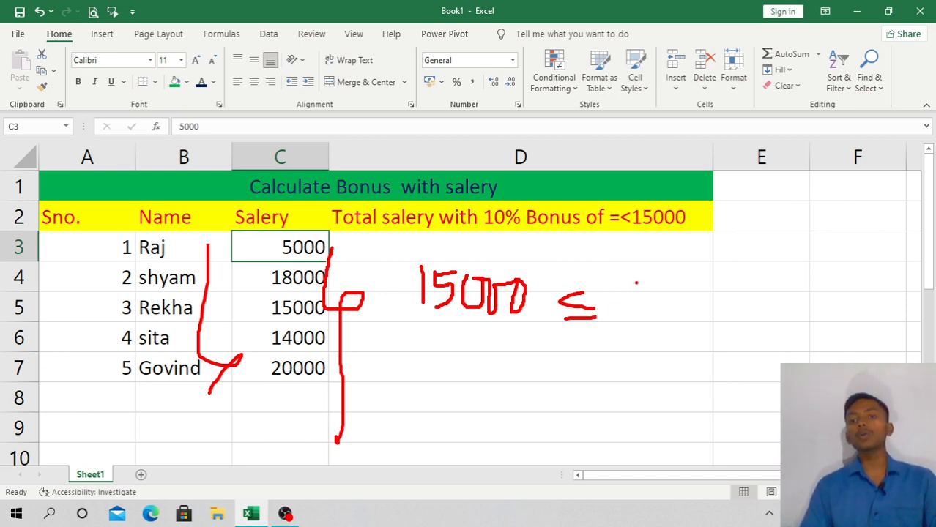
left_click_drag(636, 283, 647, 338)
mouse_move(674, 288)
left_mouse_down()
mouse_move(659, 296)
mouse_move(711, 315)
mouse_move(667, 287)
left_mouse_up()
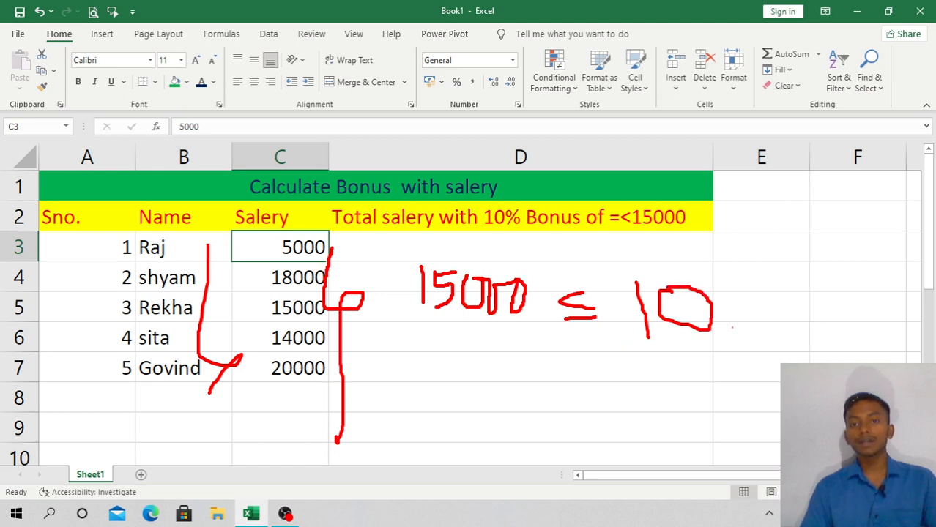
mouse_move(736, 308)
left_mouse_down()
mouse_move(768, 285)
mouse_move(736, 290)
mouse_move(812, 320)
mouse_move(793, 328)
left_mouse_up()
left_click(748, 317)
mouse_move(813, 297)
left_mouse_down()
mouse_move(814, 320)
mouse_move(832, 300)
mouse_move(850, 304)
mouse_move(792, 334)
mouse_move(835, 348)
left_mouse_up()
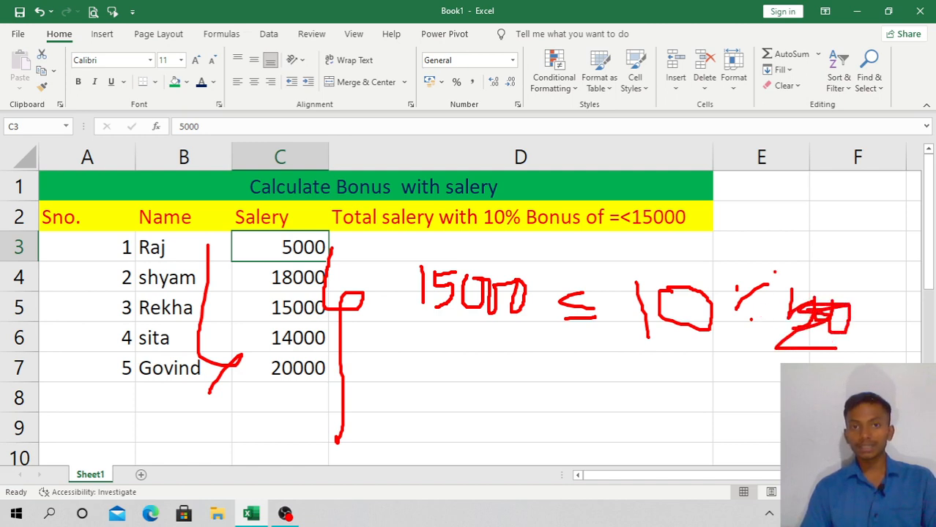
- Handwrite a large letter B and draw a downward arrow over column D, and clear all annotations from the sheet
mouse_move(628, 386)
left_mouse_down()
mouse_move(626, 425)
mouse_move(655, 398)
mouse_move(659, 432)
left_mouse_up()
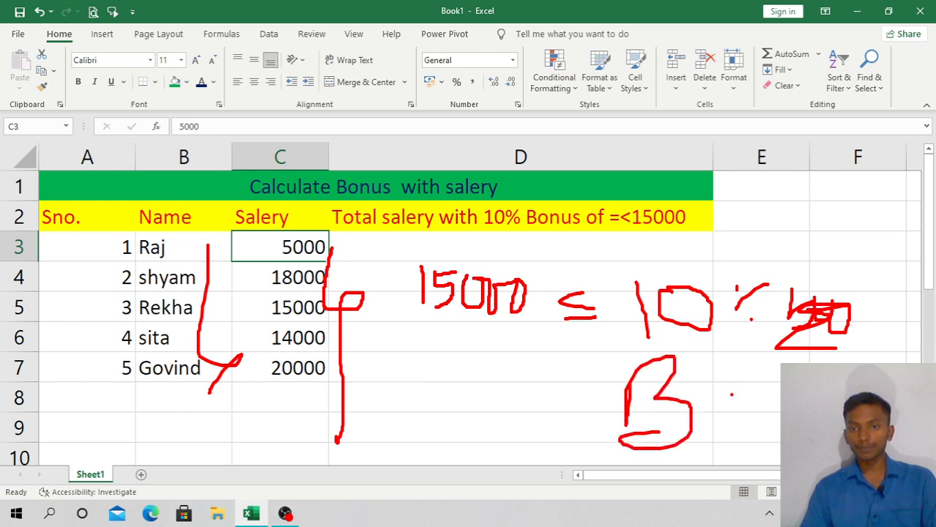
mouse_move(735, 373)
left_mouse_down()
mouse_move(775, 421)
mouse_move(777, 399)
left_mouse_up()
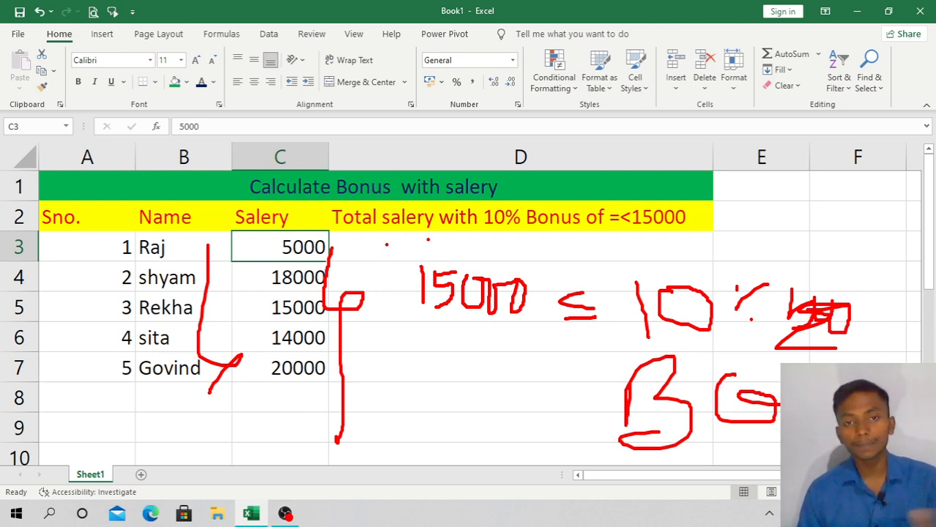
mouse_move(425, 239)
left_mouse_down()
mouse_move(432, 401)
mouse_move(415, 379)
mouse_move(475, 382)
left_mouse_up()
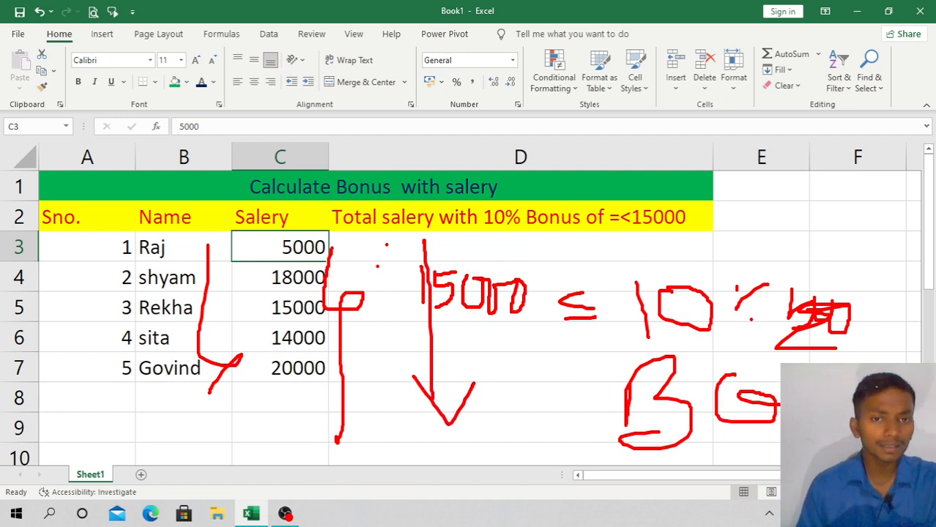
mouse_move(375, 265)
left_mouse_down()
mouse_move(388, 284)
mouse_move(423, 269)
left_mouse_up()
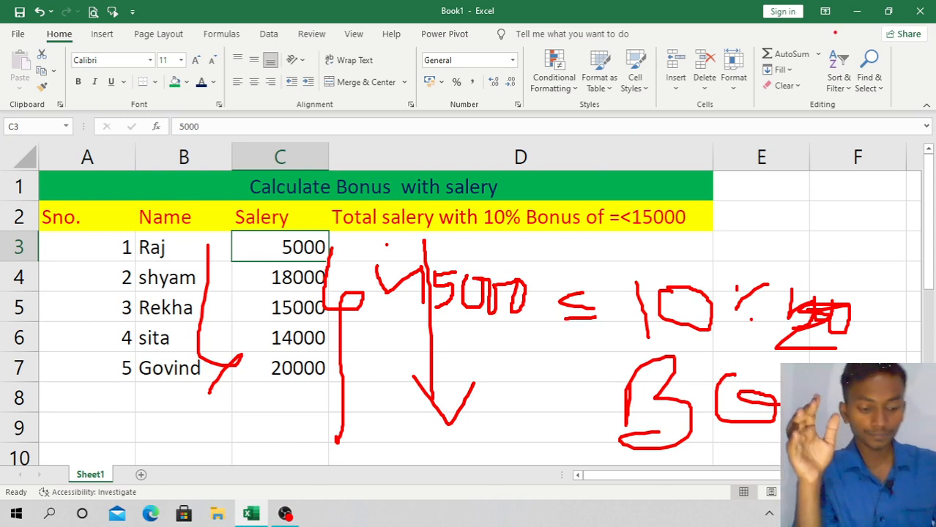
key("Escape")
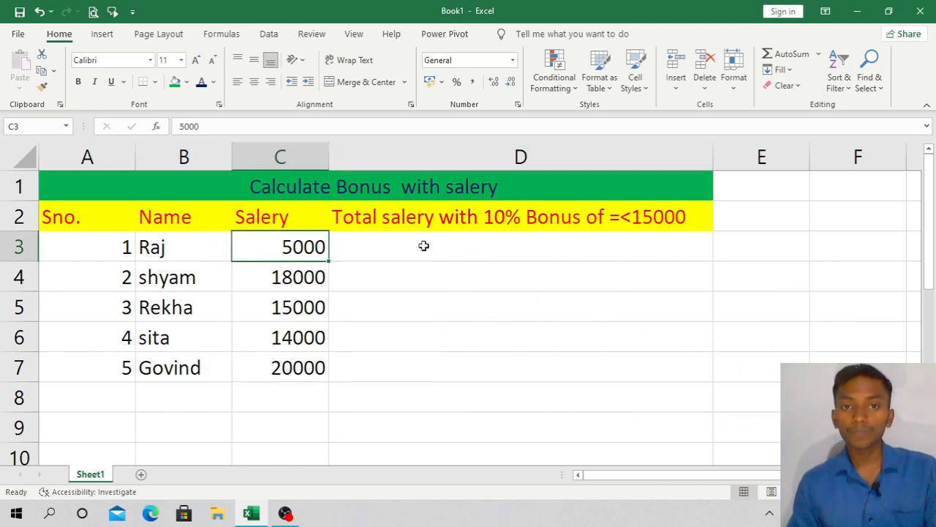
- Handwrite the bonus calculation 5000 × 10/100 in red over column D
key("ctrl+2")
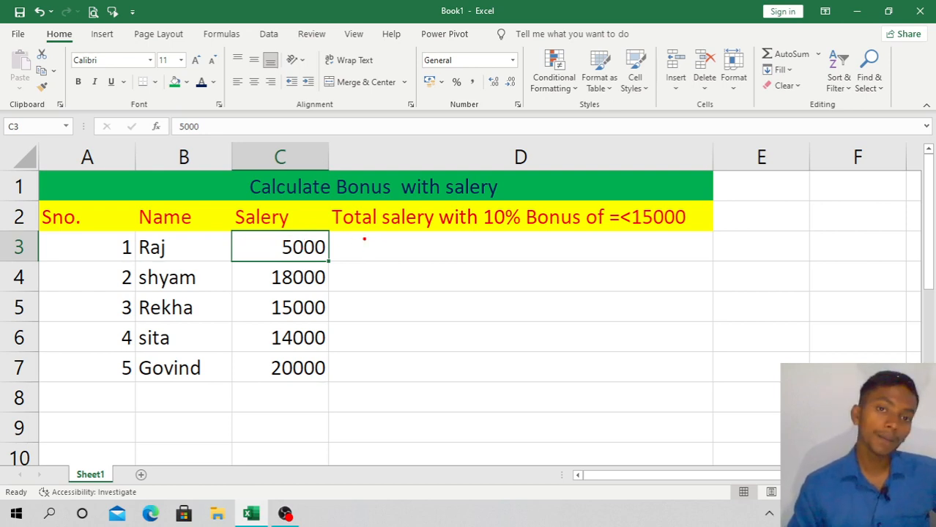
mouse_move(363, 238)
left_mouse_down()
mouse_move(389, 270)
mouse_move(372, 281)
mouse_move(377, 243)
mouse_move(407, 242)
mouse_move(453, 272)
mouse_move(502, 256)
mouse_move(548, 256)
mouse_move(562, 283)
left_mouse_up()
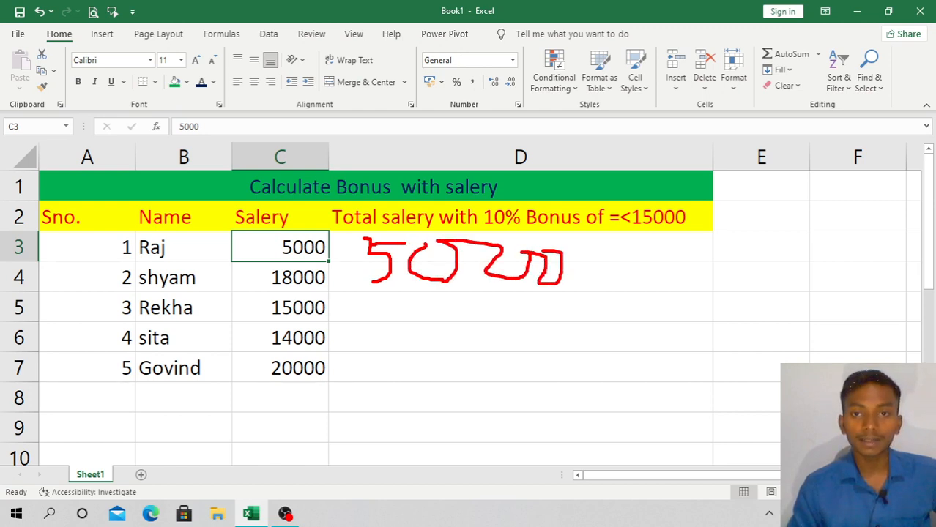
mouse_move(593, 251)
left_mouse_down()
mouse_move(631, 290)
mouse_move(609, 282)
left_mouse_up()
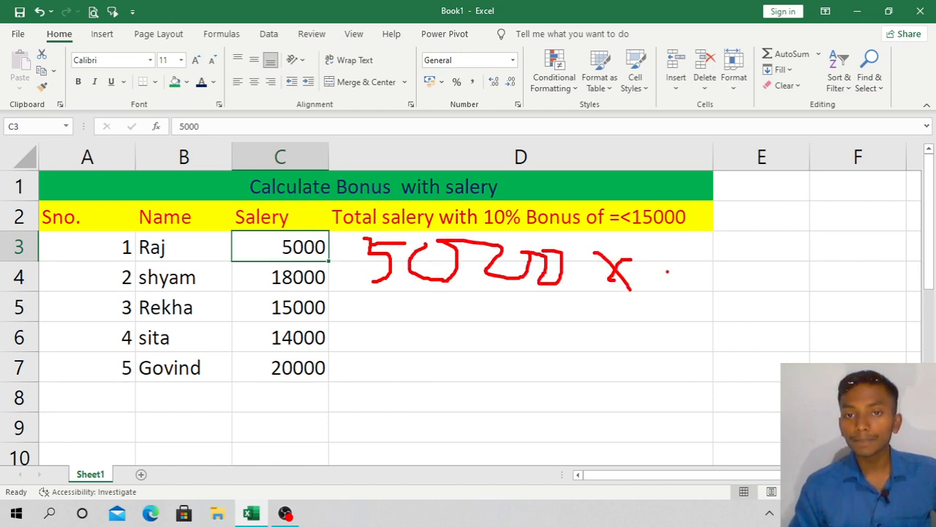
mouse_move(674, 257)
left_mouse_down()
mouse_move(674, 243)
mouse_move(700, 237)
mouse_move(694, 248)
left_mouse_up()
mouse_move(653, 279)
left_mouse_down()
mouse_move(711, 284)
mouse_move(663, 333)
left_mouse_up()
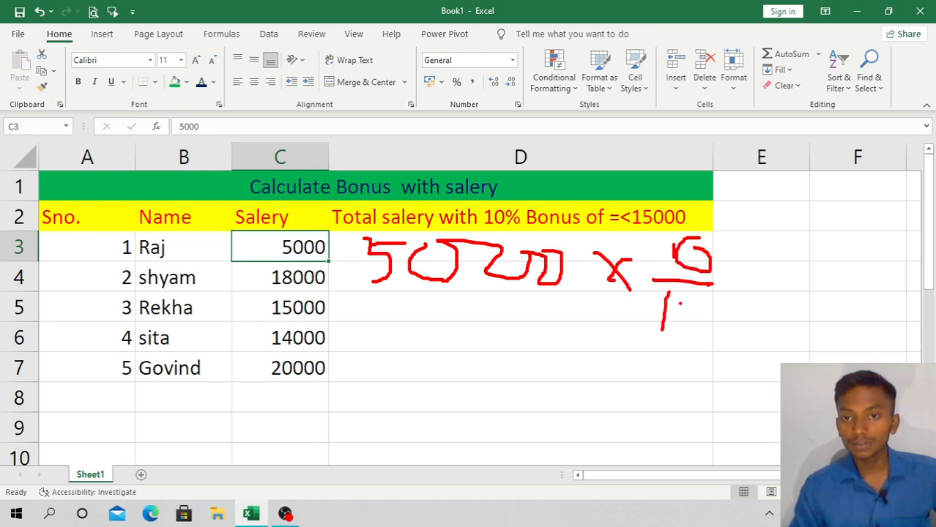
mouse_move(678, 301)
left_mouse_down()
mouse_move(720, 340)
mouse_move(728, 316)
mouse_move(694, 343)
left_mouse_up()
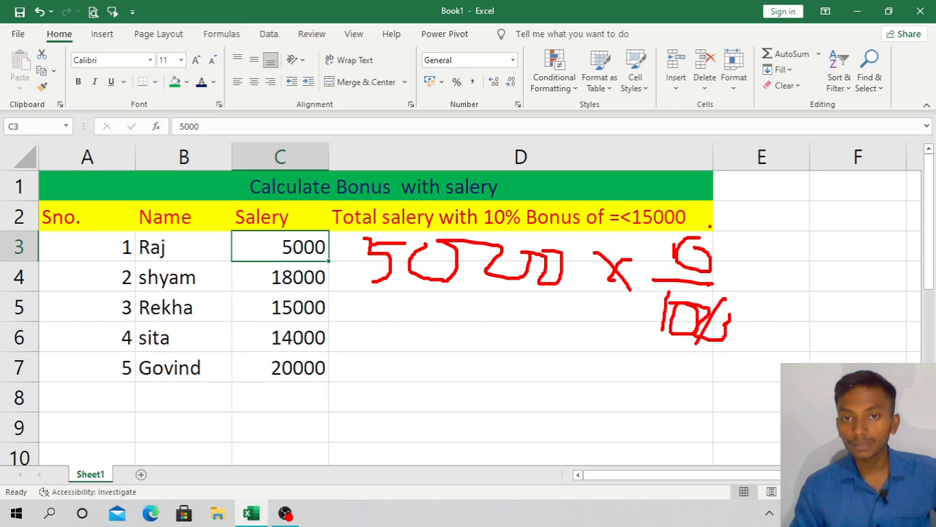
left_click_drag(709, 221, 674, 268)
- Handwrite 500 in red below the calculation, undoing and redrawing the strokes after the first digit
mouse_move(415, 357)
left_mouse_down()
mouse_move(474, 391)
mouse_move(443, 421)
left_mouse_up()
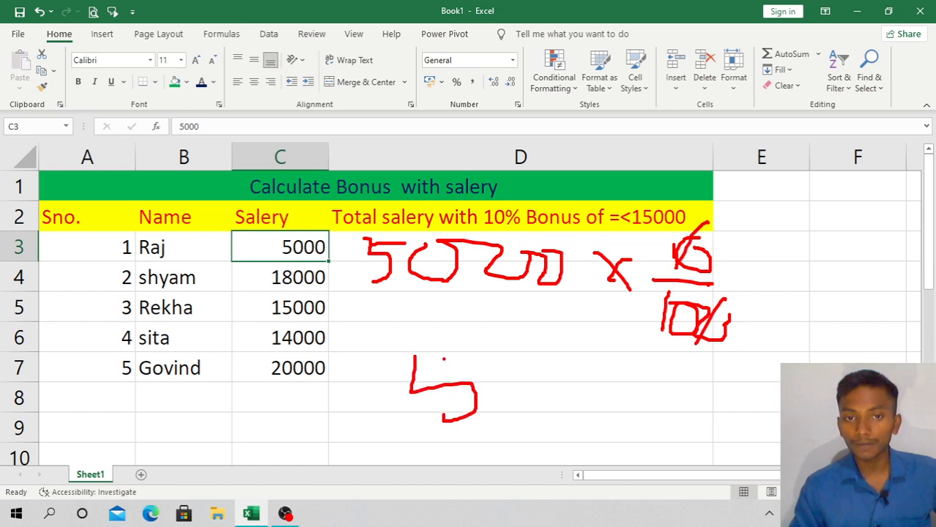
mouse_move(411, 355)
left_mouse_down()
mouse_move(469, 362)
mouse_move(558, 397)
mouse_move(526, 408)
left_mouse_up()
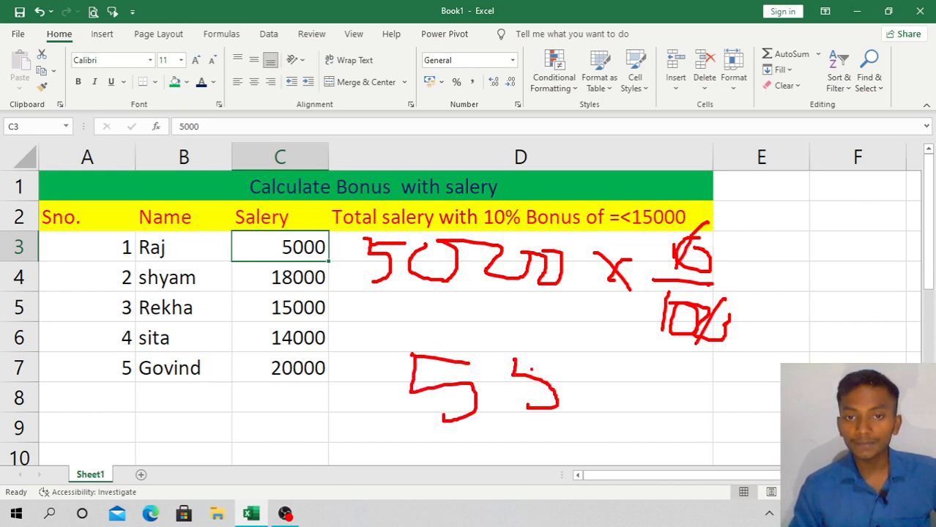
left_click_drag(512, 358, 578, 357)
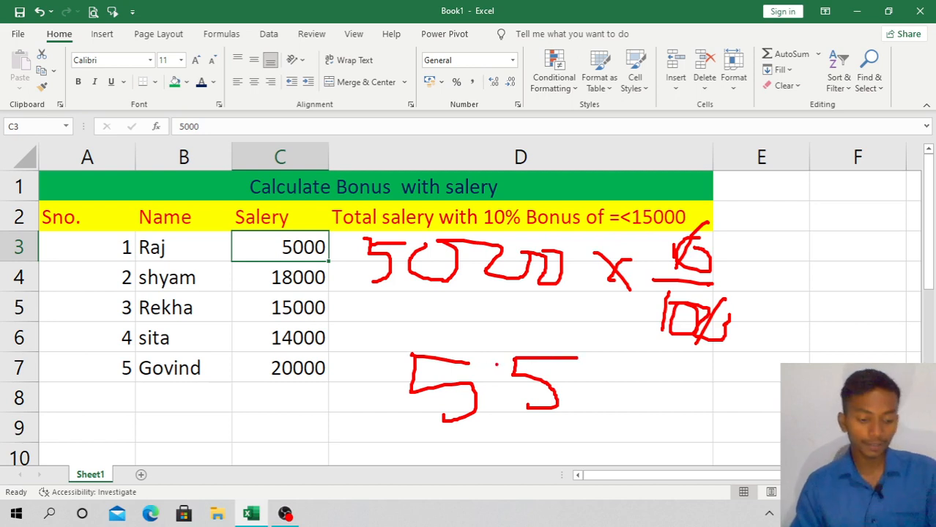
key("ctrl+z")
key("ctrl+z")
mouse_move(509, 362)
left_mouse_down()
mouse_move(521, 402)
mouse_move(562, 370)
mouse_move(586, 369)
left_mouse_up()
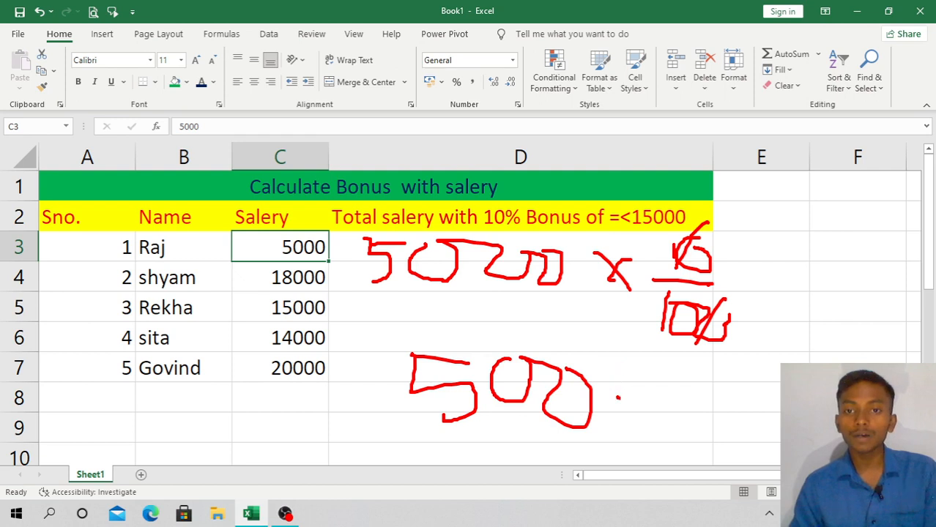
- Add a plus sign and the salary after the handwritten 500, draw an arrow and ticks over columns E and F, and clear the annotations
mouse_move(617, 398)
left_mouse_down()
mouse_move(667, 398)
mouse_move(636, 407)
left_mouse_up()
mouse_move(696, 368)
left_mouse_down()
mouse_move(725, 375)
mouse_move(686, 420)
left_mouse_up()
mouse_move(697, 360)
left_mouse_down()
mouse_move(767, 354)
mouse_move(775, 405)
left_mouse_up()
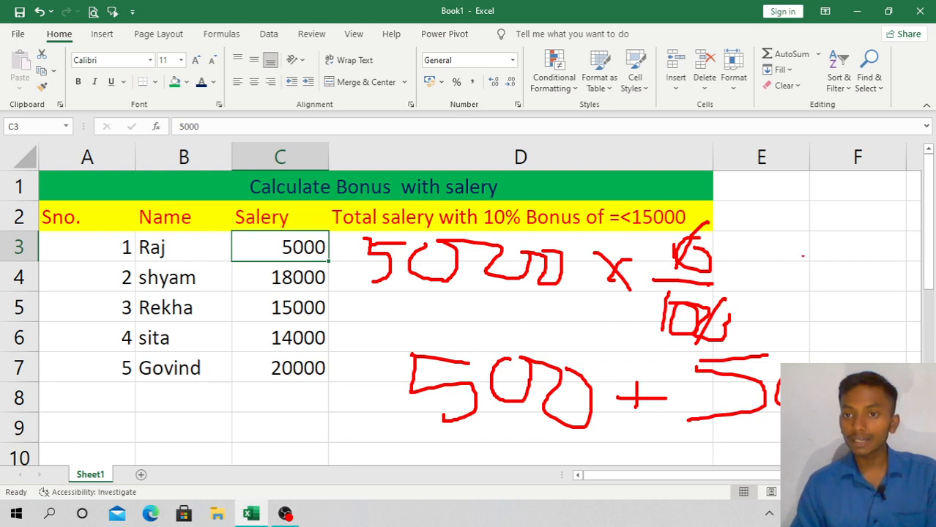
mouse_move(803, 221)
left_mouse_down()
mouse_move(792, 294)
mouse_move(837, 271)
left_mouse_up()
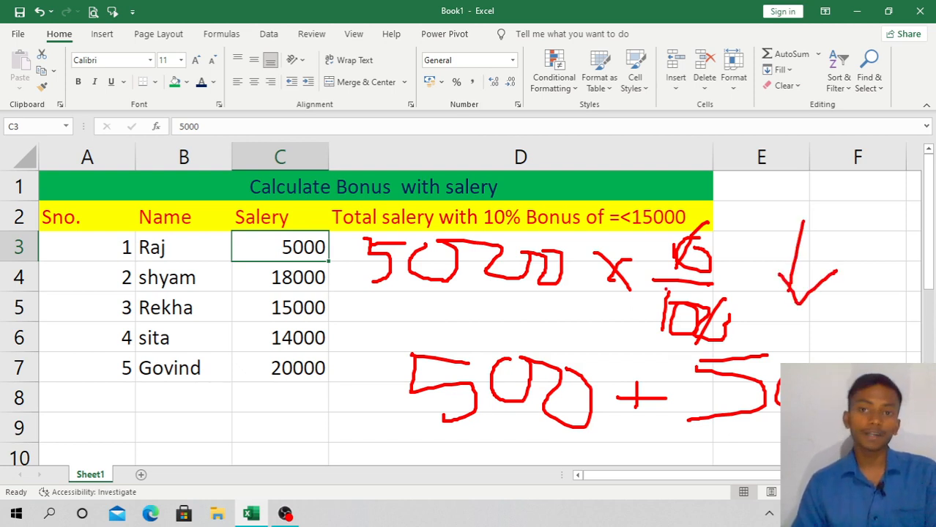
left_click_drag(752, 214, 833, 196)
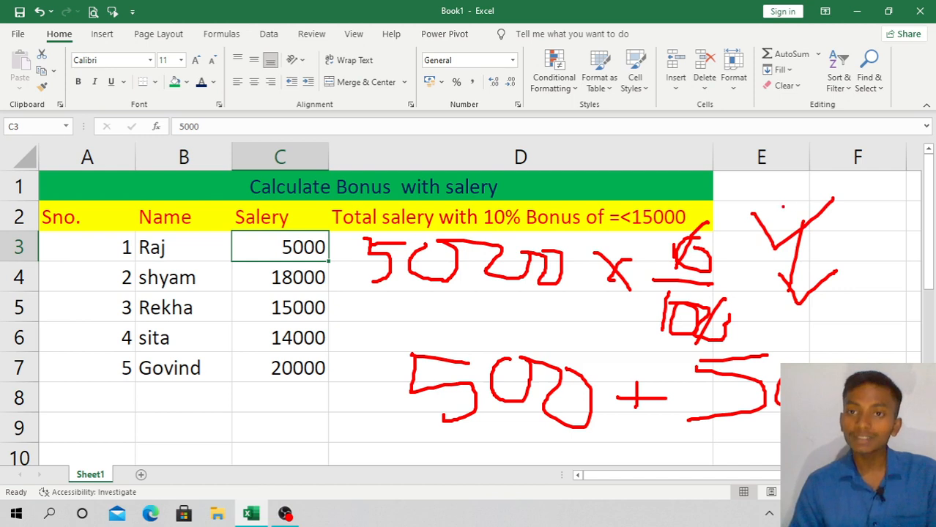
mouse_move(761, 208)
left_mouse_down()
mouse_move(774, 234)
mouse_move(830, 198)
mouse_move(792, 252)
left_mouse_up()
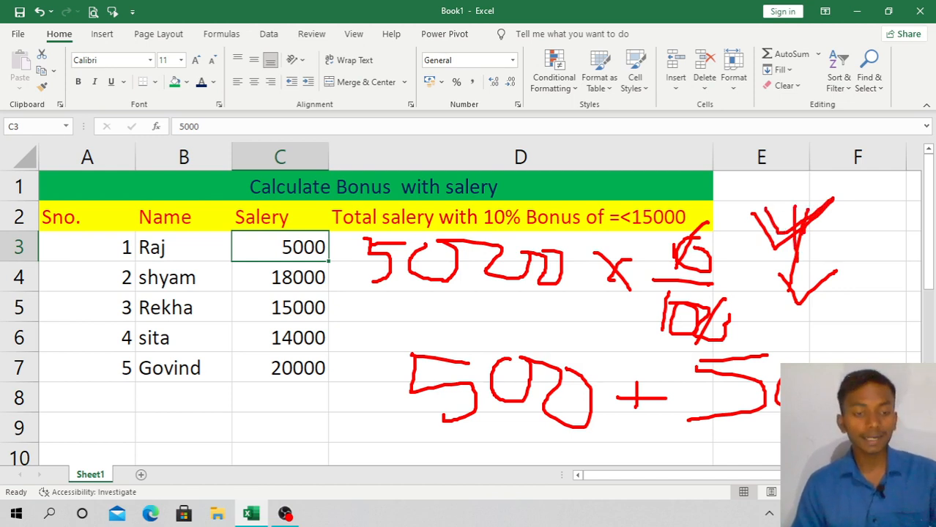
key("Escape")
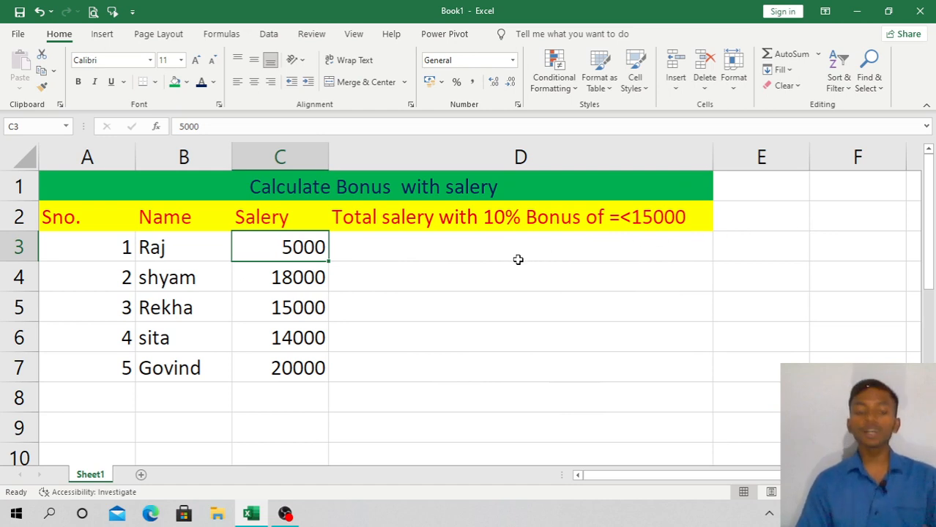
- Draw a tick over column D, replace it with the handwritten word IF, and clear the annotations
key("ctrl+2")
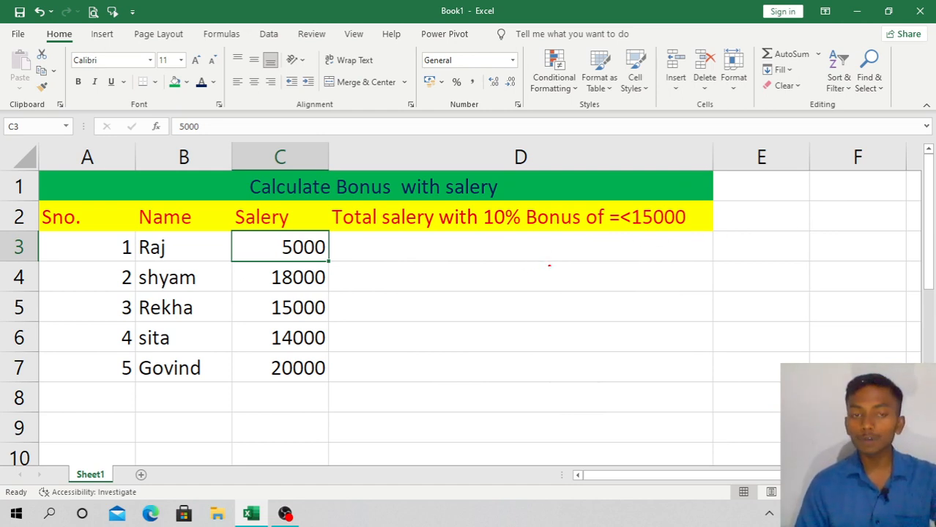
left_click_drag(397, 279, 448, 220)
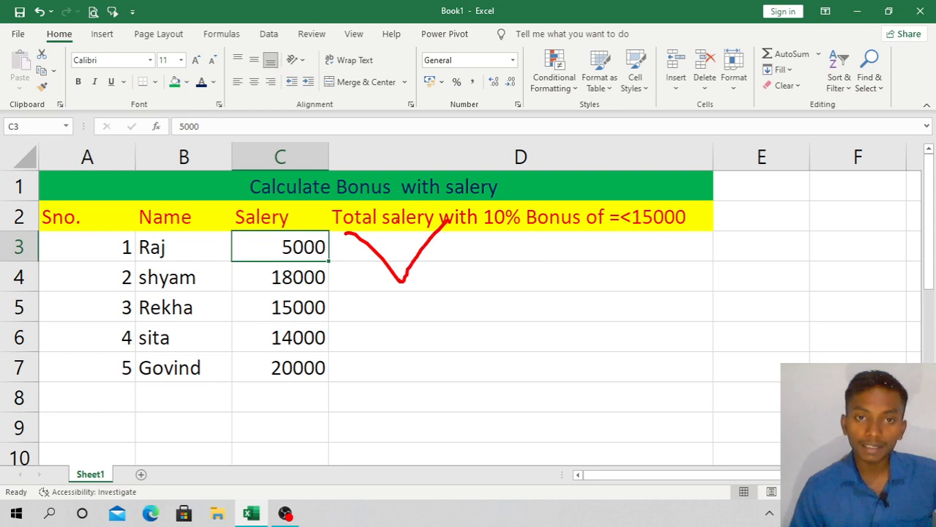
mouse_move(379, 216)
left_mouse_down()
mouse_move(400, 249)
mouse_move(443, 221)
left_mouse_up()
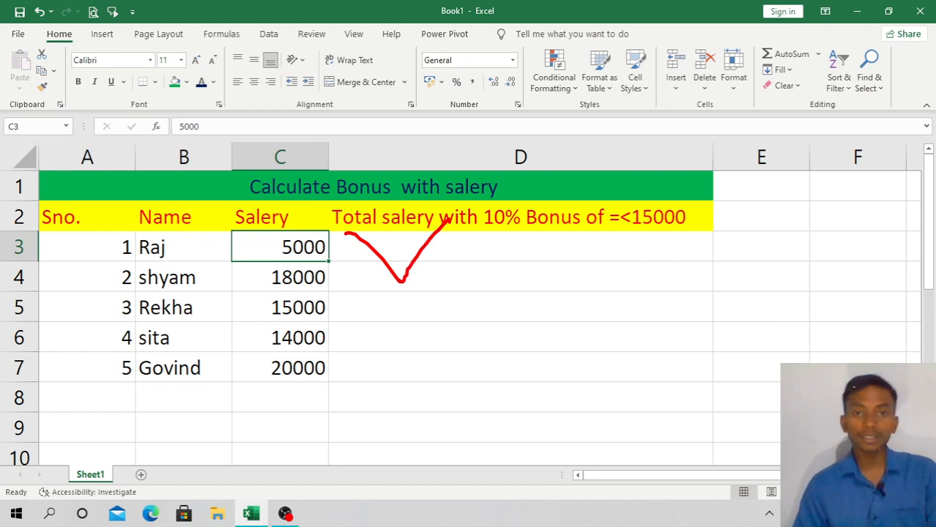
mouse_move(394, 258)
left_mouse_down()
mouse_move(424, 259)
mouse_move(410, 307)
left_mouse_up()
left_click_drag(388, 310, 434, 310)
left_click_drag(474, 249, 471, 300)
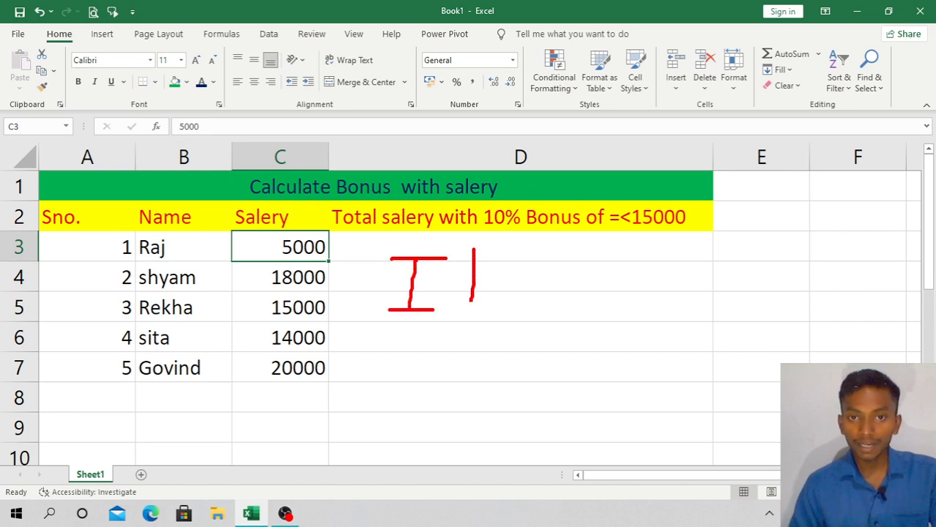
left_click_drag(473, 247, 537, 249)
left_click_drag(480, 270, 539, 273)
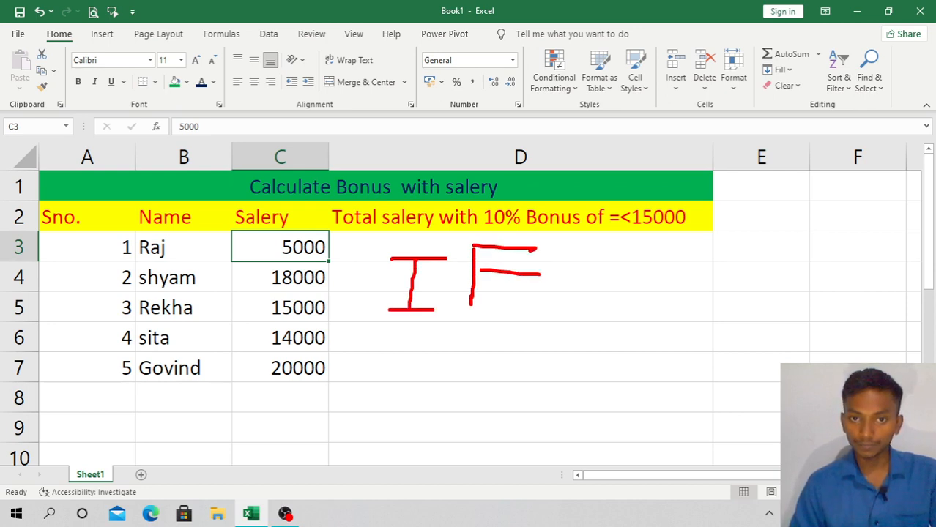
mouse_move(558, 243)
left_mouse_down()
mouse_move(561, 278)
mouse_move(357, 350)
mouse_move(378, 234)
mouse_move(514, 220)
mouse_move(567, 241)
left_mouse_up()
key("Escape")
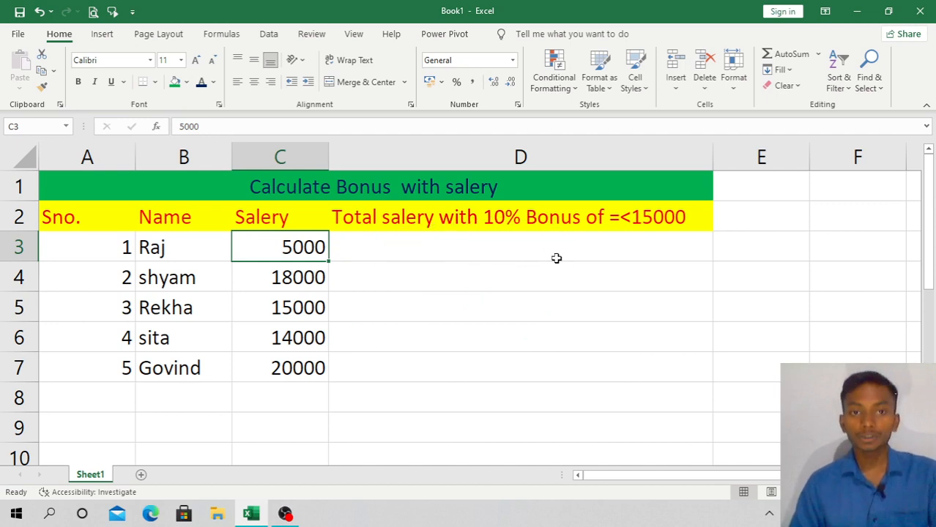
- Start an IF formula in D3 with the logical test C3=<15000
left_click(443, 249)
type("=")
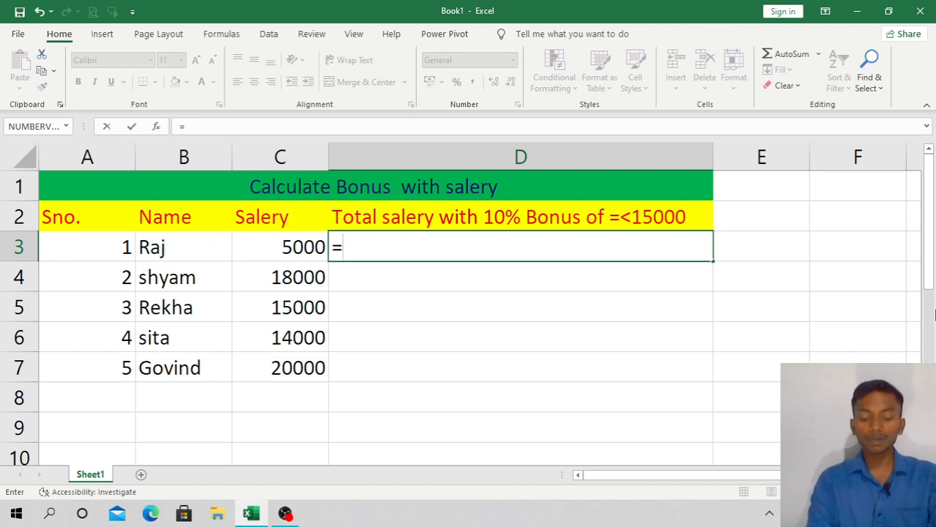
type("IF(")
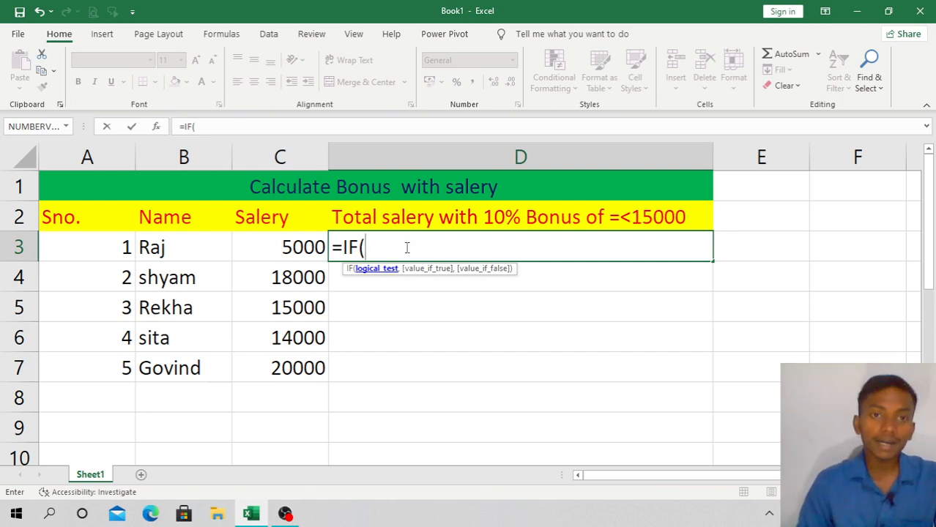
left_click(282, 250)
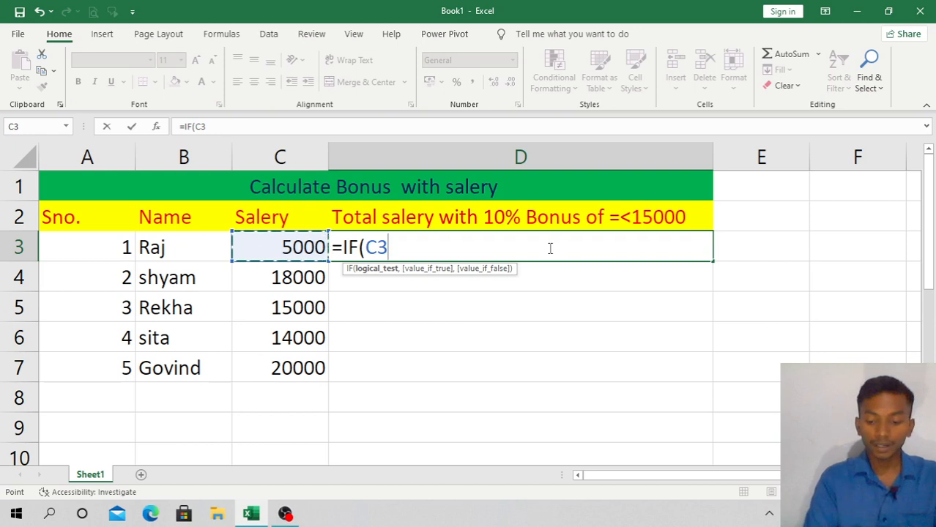
type("=<")
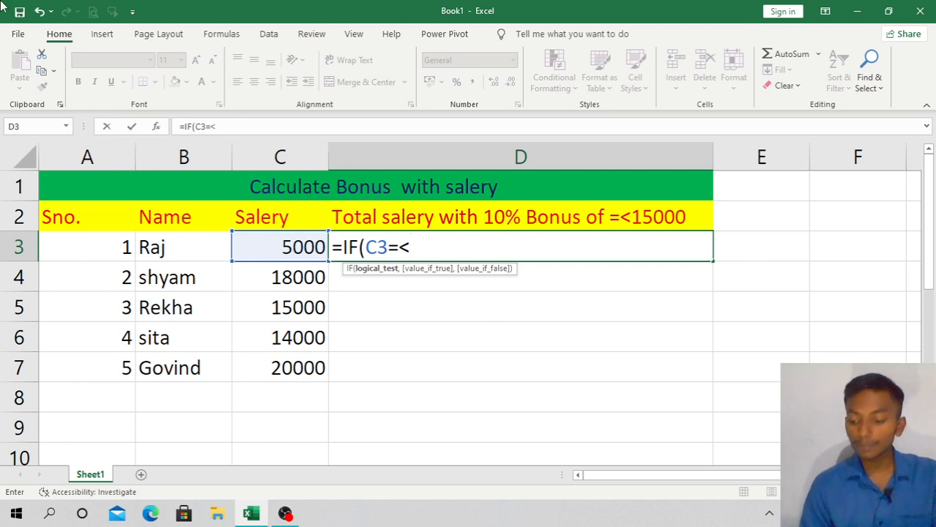
type("1500")
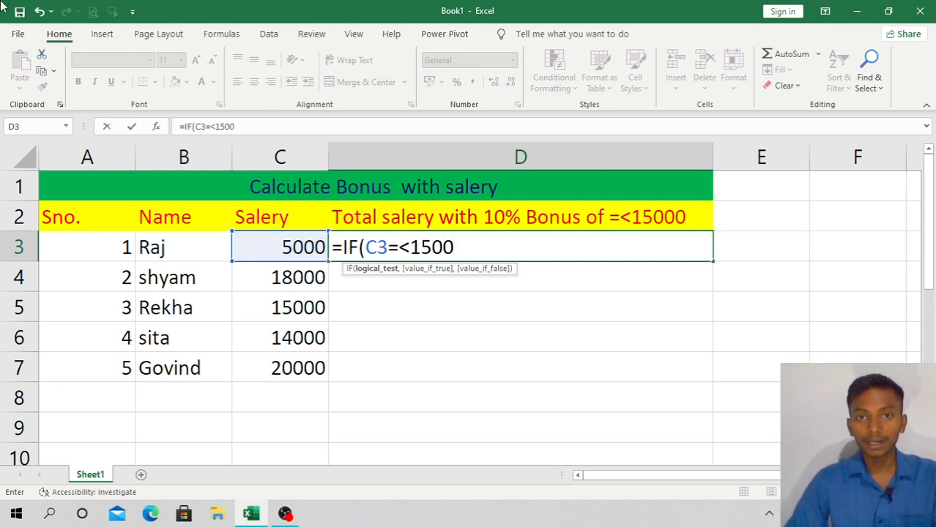
type("0")
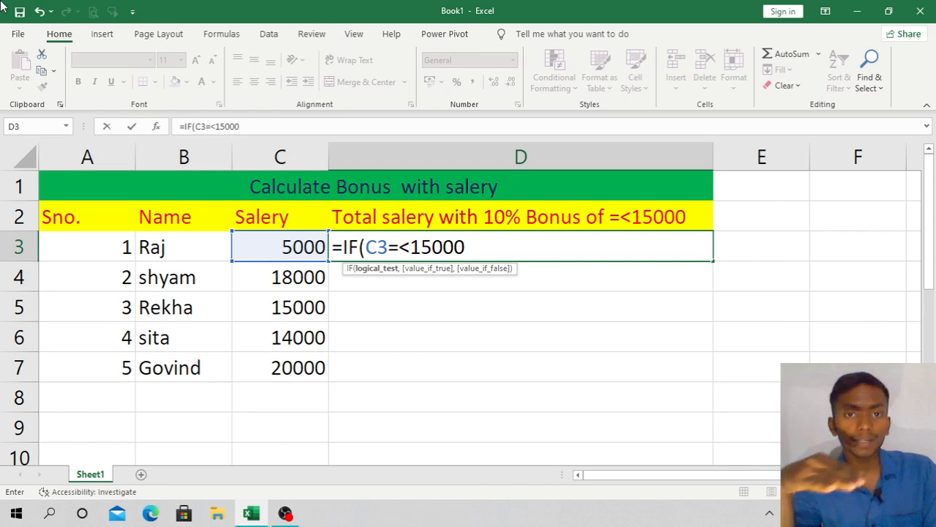
type(",")
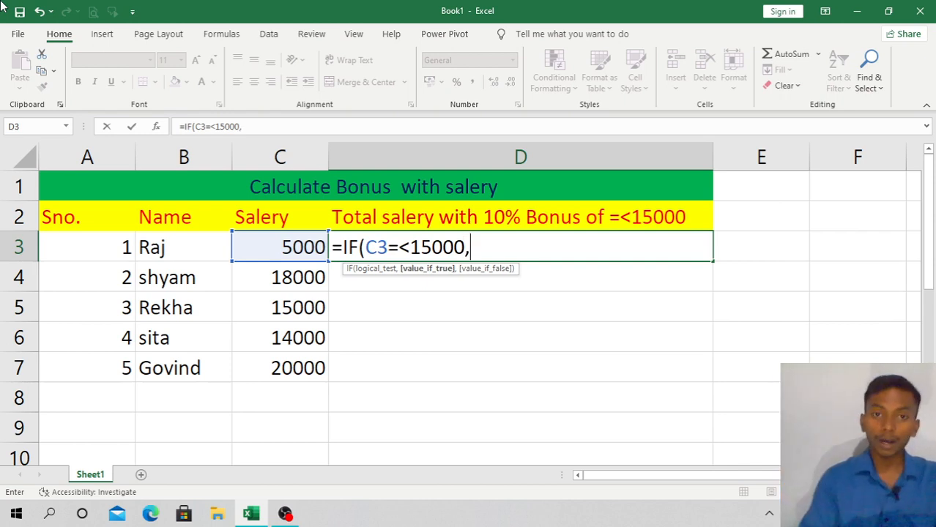
- Complete the D3 formula with C3+C3*10% as the value if true and C3 as the value if false
left_click(265, 248)
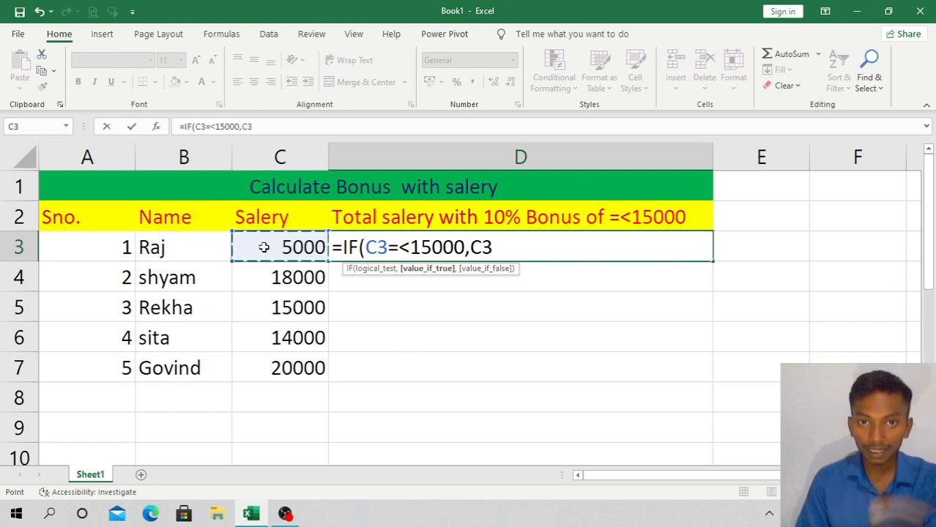
type("+")
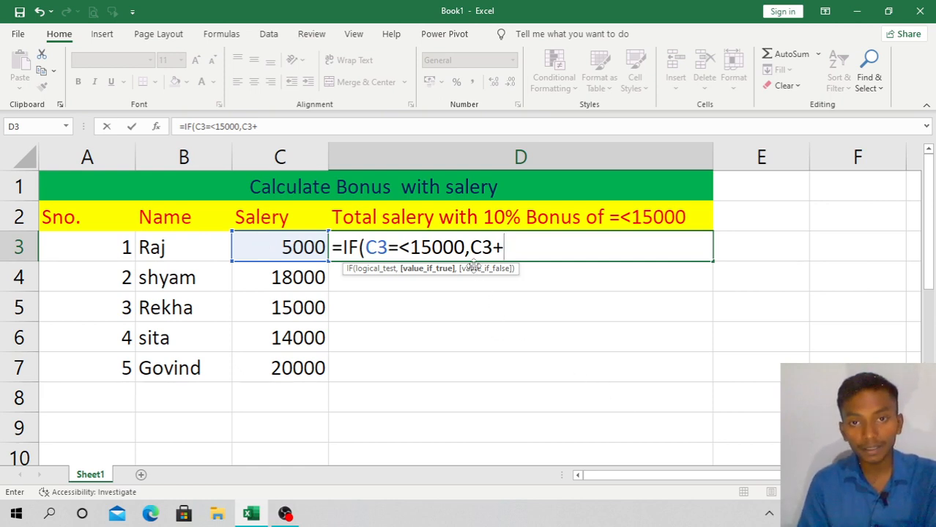
left_click(298, 253)
type("*")
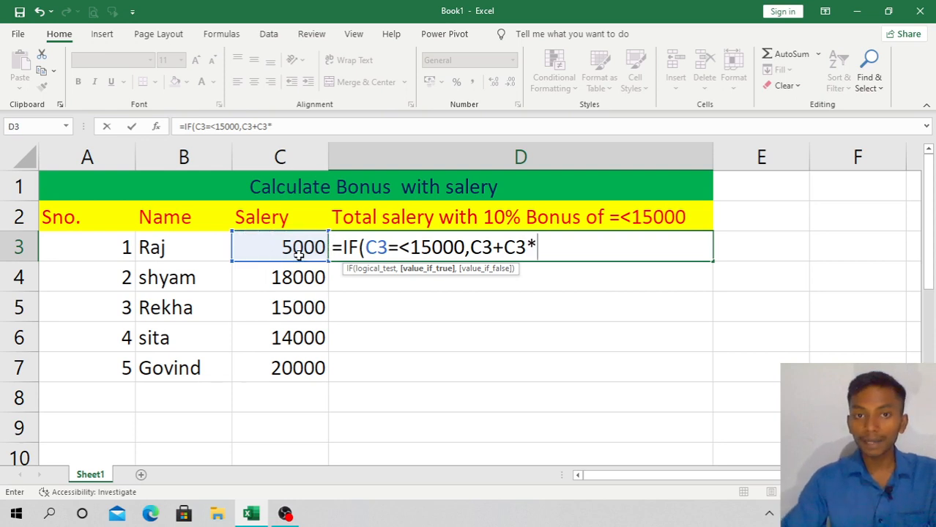
type("1")
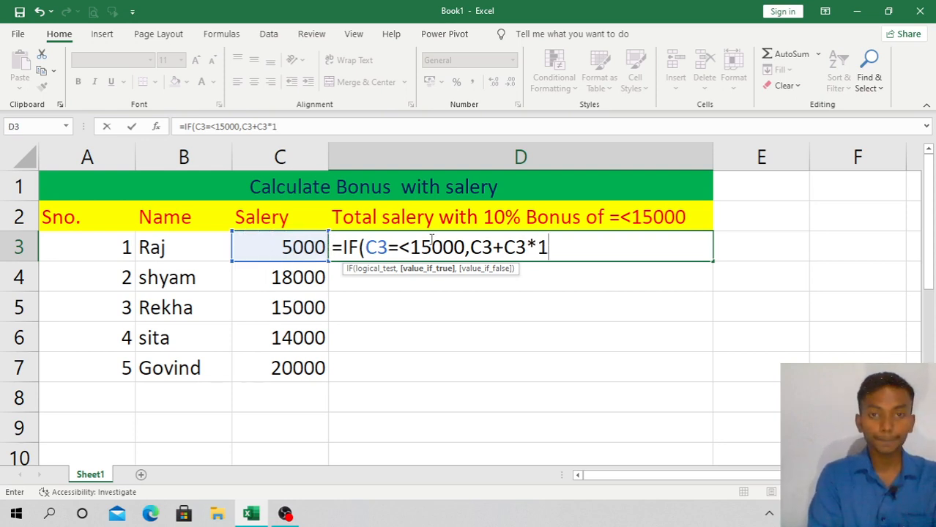
type("0%")
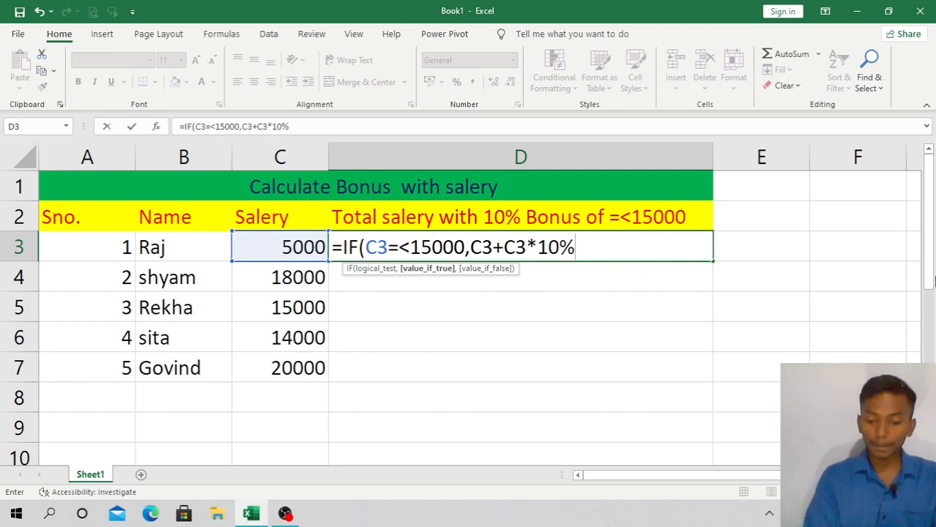
type(",")
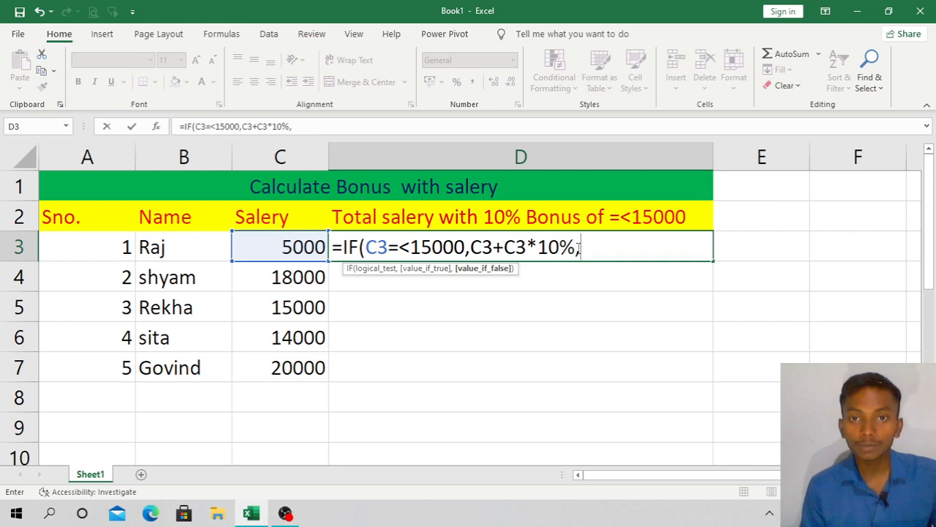
left_click(268, 239)
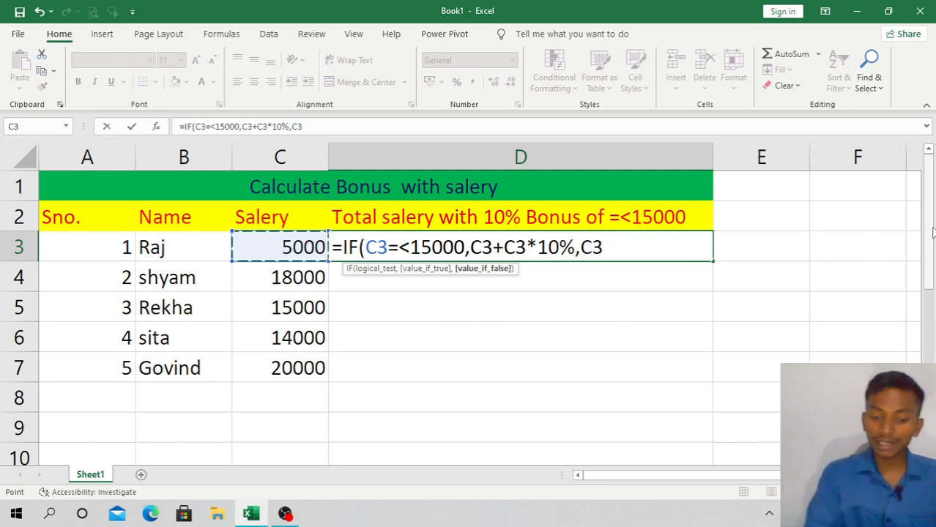
type(")")
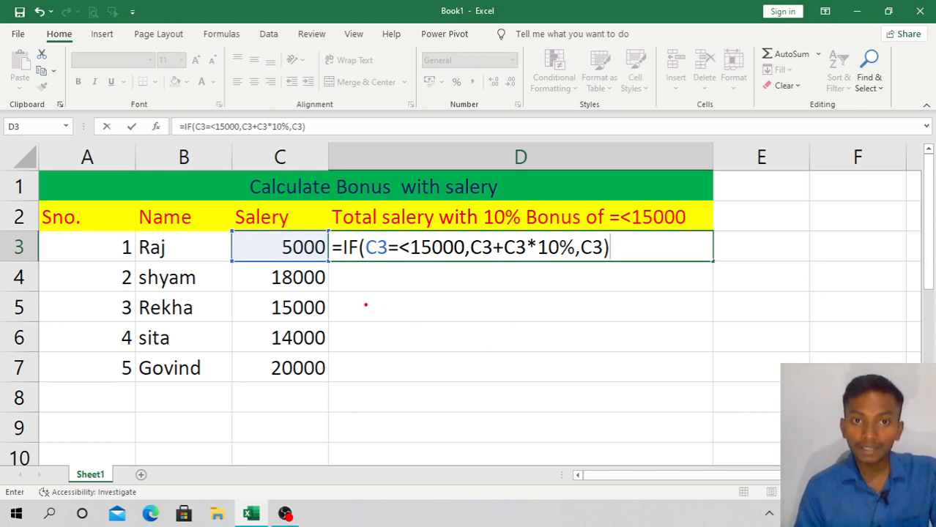
- Handwrite the condition C3 ≤ 15000 in red below the formula in column D
mouse_move(365, 306)
left_mouse_down()
mouse_move(346, 316)
mouse_move(377, 337)
mouse_move(362, 369)
left_mouse_up()
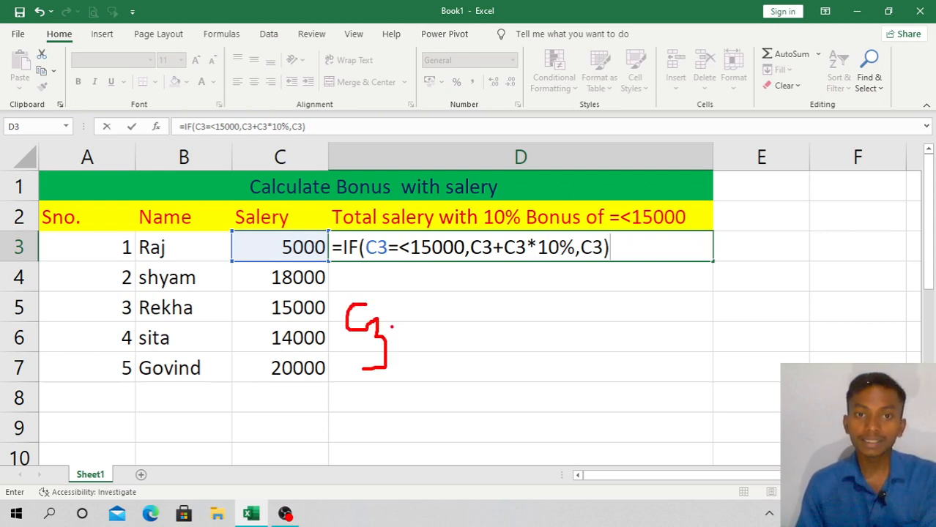
mouse_move(413, 311)
left_mouse_down()
mouse_move(402, 315)
mouse_move(441, 339)
left_mouse_up()
left_click_drag(442, 293, 443, 333)
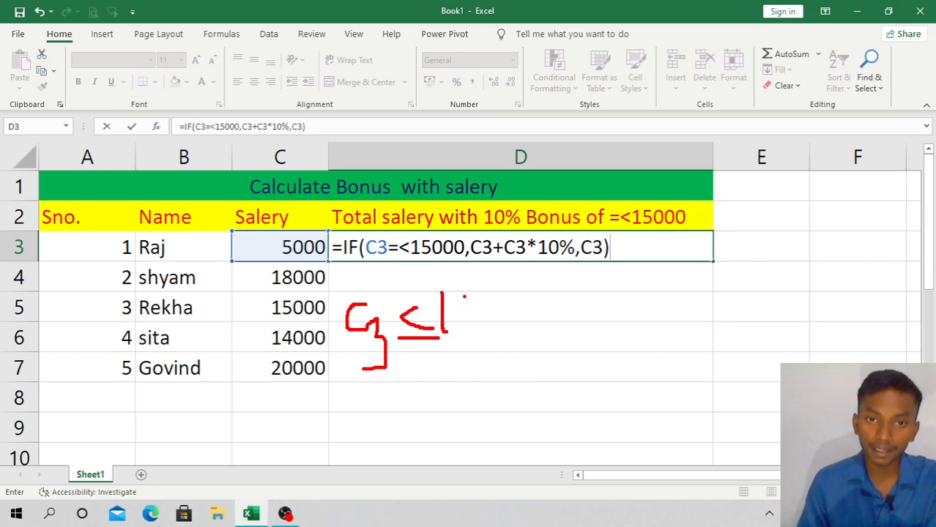
mouse_move(464, 296)
left_mouse_down()
mouse_move(488, 322)
mouse_move(464, 338)
left_mouse_up()
left_click_drag(465, 296, 506, 293)
mouse_move(519, 293)
left_mouse_down()
mouse_move(512, 301)
mouse_move(539, 328)
mouse_move(521, 295)
mouse_move(562, 296)
mouse_move(582, 335)
mouse_move(580, 303)
left_mouse_up()
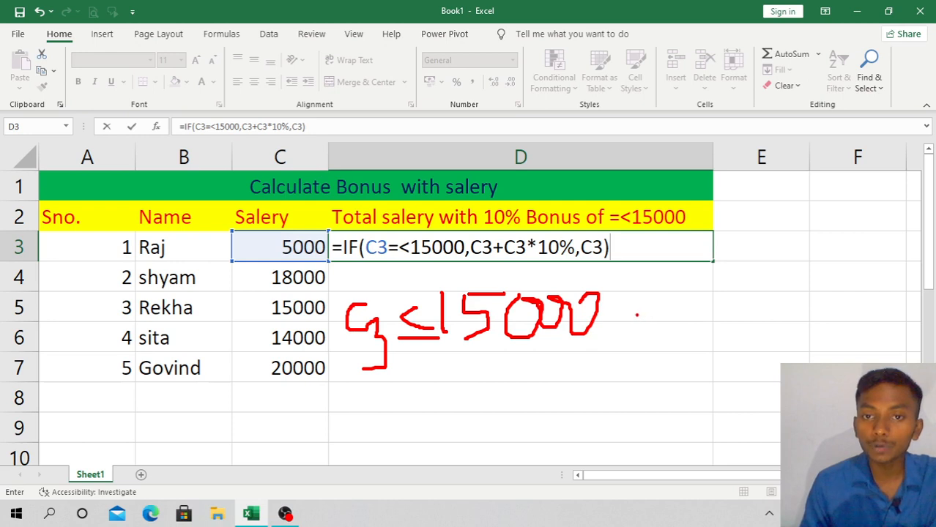
- Draw a tick after the handwritten condition and write a calculation multiplying by 10 percent beside it
mouse_move(621, 311)
left_mouse_down()
mouse_move(675, 287)
mouse_move(693, 301)
mouse_move(695, 349)
left_mouse_up()
mouse_move(742, 311)
left_mouse_down()
mouse_move(771, 344)
mouse_move(740, 359)
left_mouse_up()
mouse_move(800, 314)
left_mouse_down()
mouse_move(799, 343)
mouse_move(822, 319)
mouse_move(807, 311)
left_mouse_up()
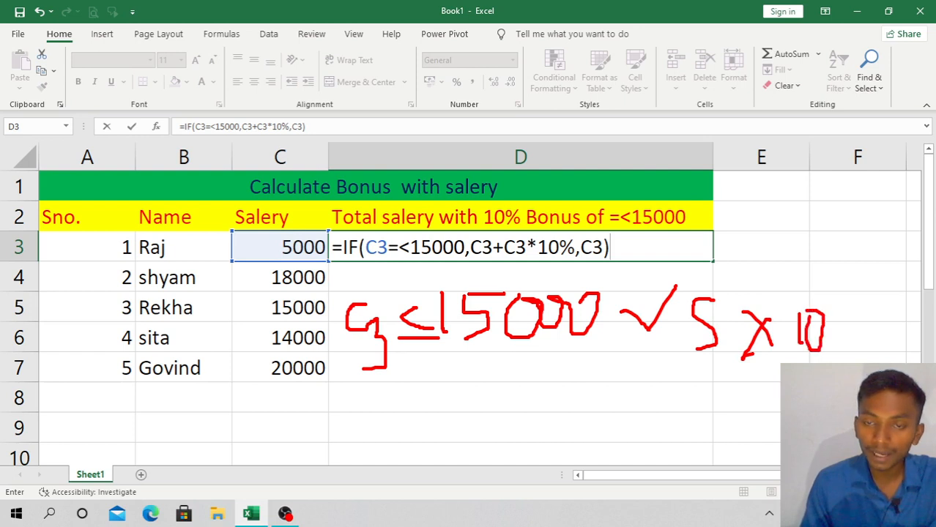
left_click_drag(739, 316, 757, 347)
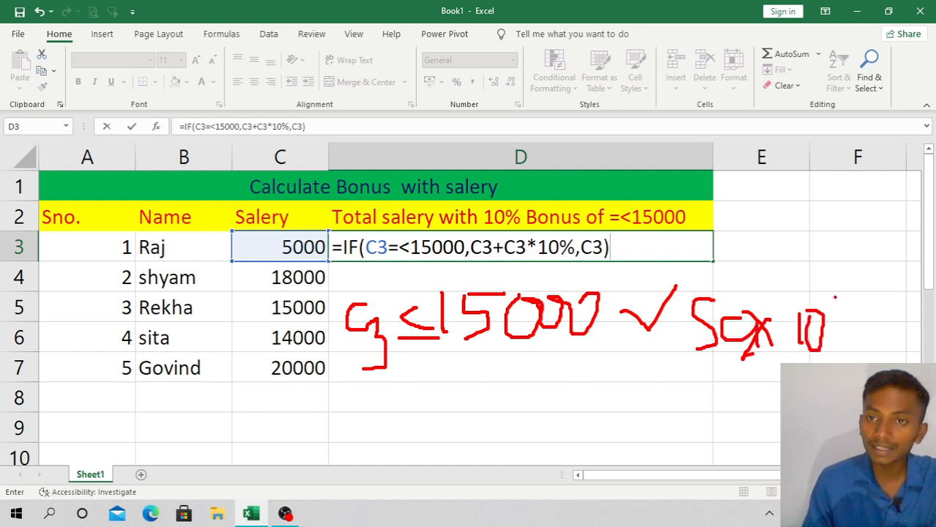
mouse_move(844, 303)
left_mouse_down()
mouse_move(836, 359)
mouse_move(844, 343)
left_mouse_up()
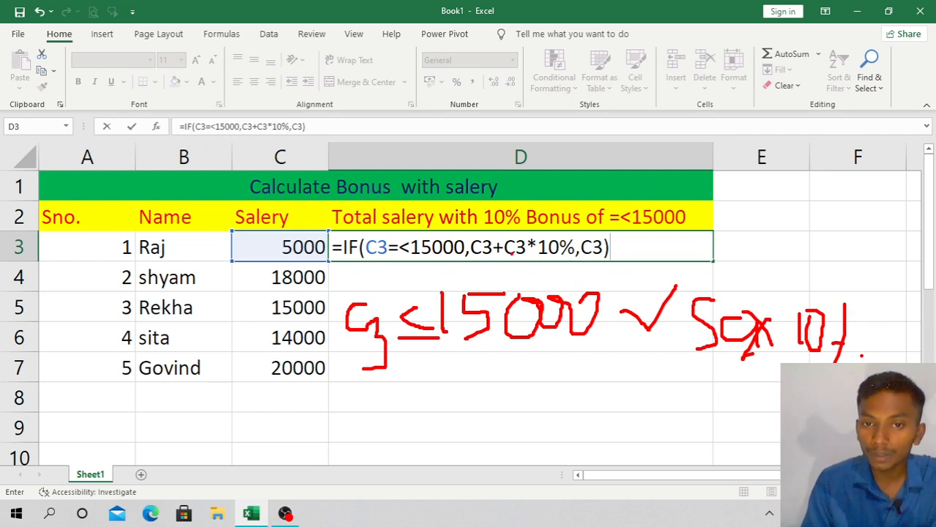
- Underline C3*10% and C3 in the D3 formula and draw red marks above the bonus term
left_click_drag(509, 258, 574, 262)
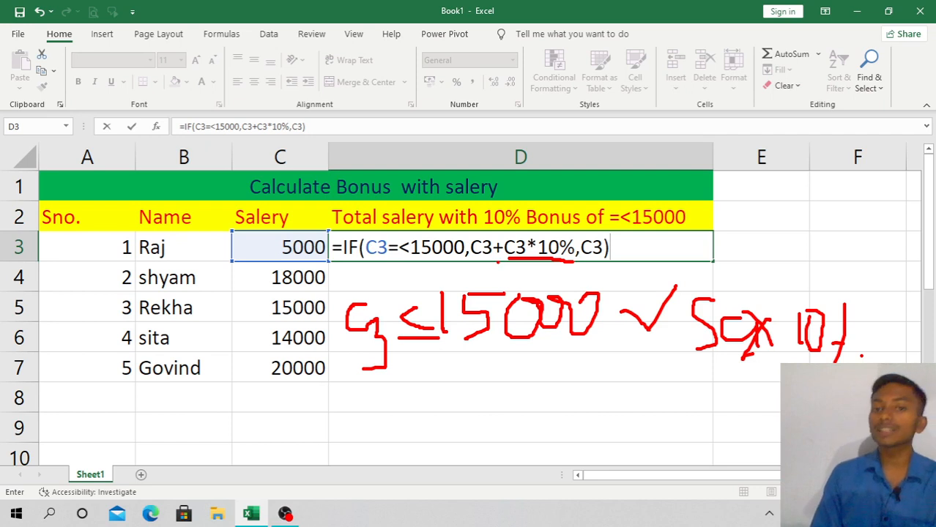
left_click_drag(498, 260, 475, 260)
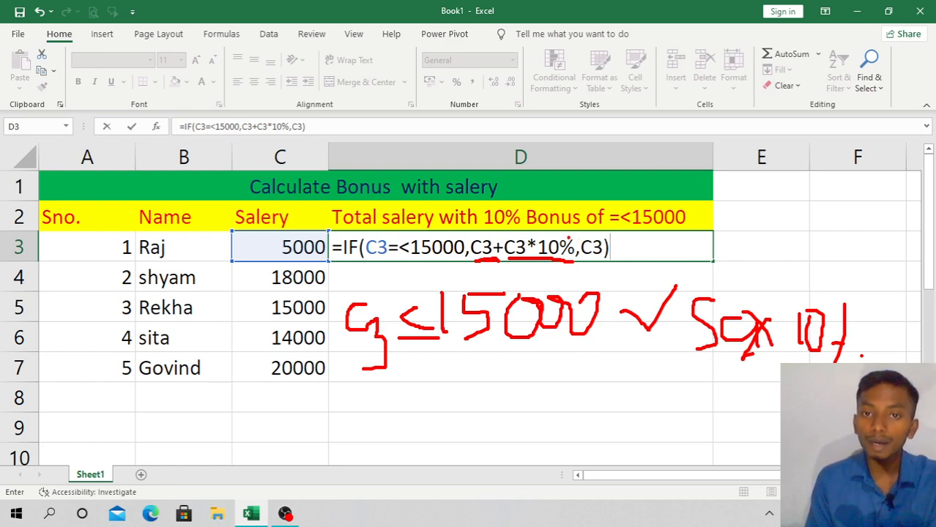
left_click_drag(568, 238, 593, 220)
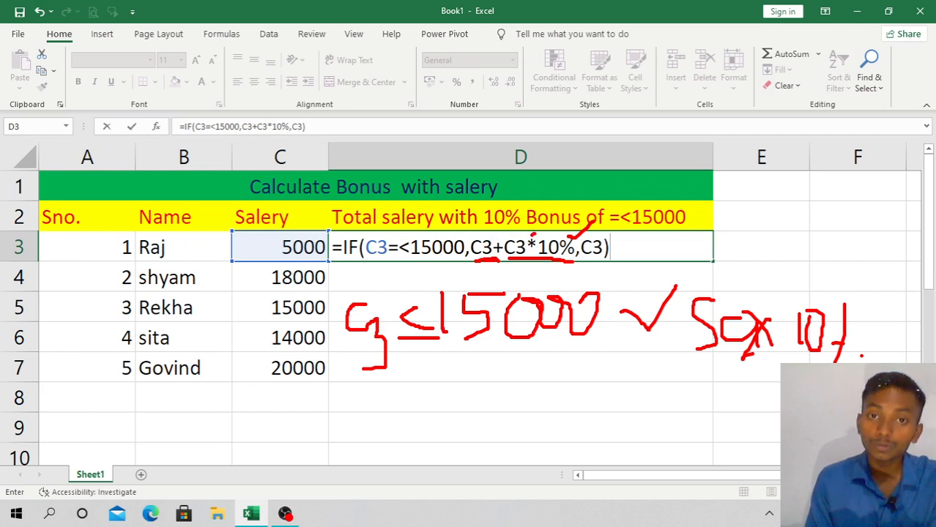
mouse_move(538, 232)
left_mouse_down()
mouse_move(501, 223)
mouse_move(503, 238)
mouse_move(532, 232)
left_mouse_up()
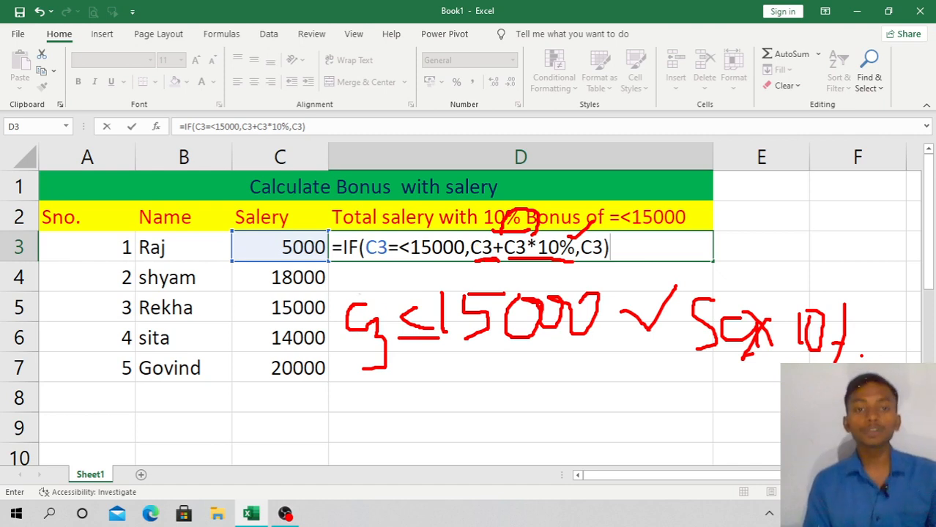
- Draw strokes across the handwritten condition, add ticks and a circle over the headers, and clear all annotations
mouse_move(376, 275)
left_mouse_down()
mouse_move(383, 358)
mouse_move(399, 348)
left_mouse_up()
left_click_drag(474, 284, 473, 368)
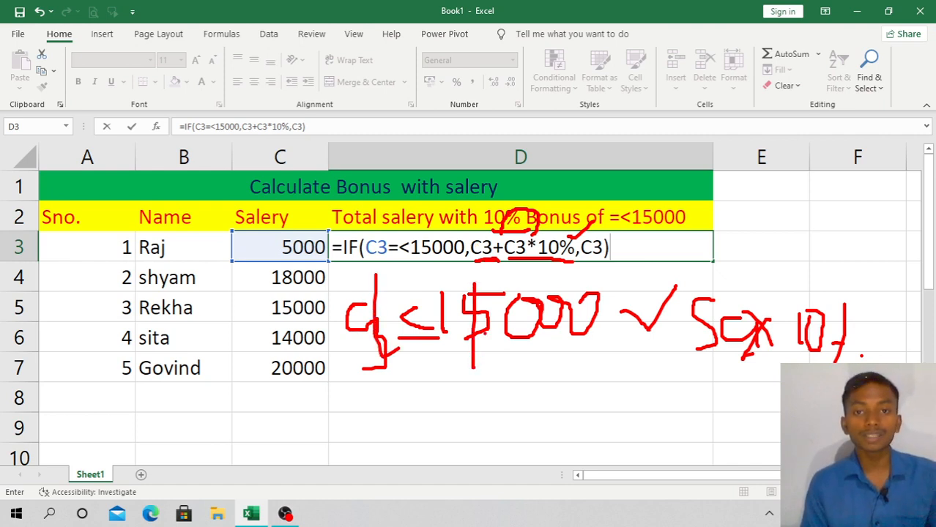
left_click_drag(289, 209, 339, 180)
mouse_move(485, 184)
left_mouse_down()
mouse_move(485, 211)
mouse_move(528, 188)
mouse_move(507, 176)
left_mouse_up()
left_click_drag(569, 180, 533, 213)
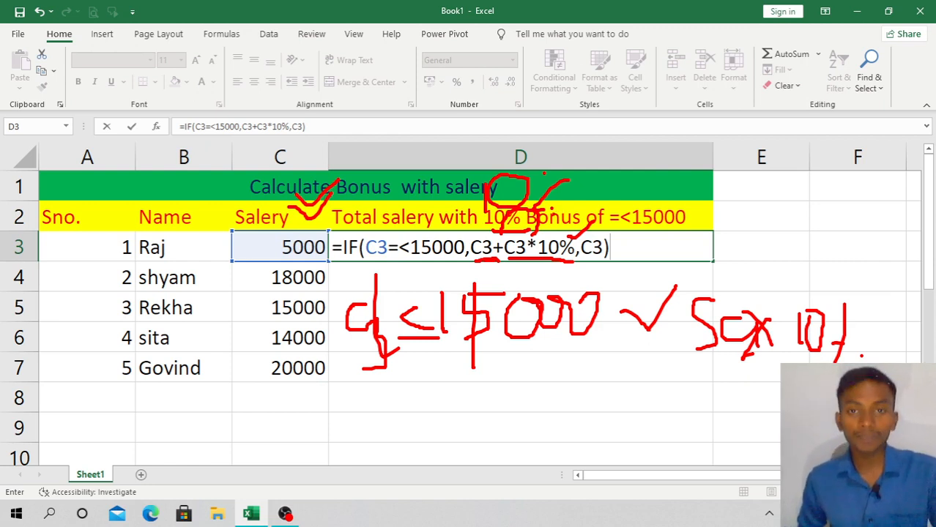
key("Escape")
- Commit the D3 formula with the proposed correction to C3<=15000 and fill it down to D7
key("Return")
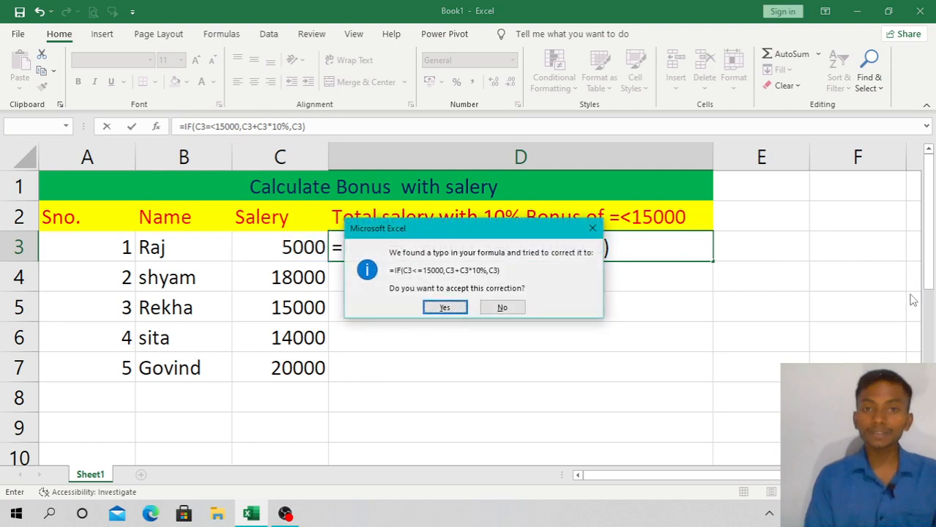
key("Return")
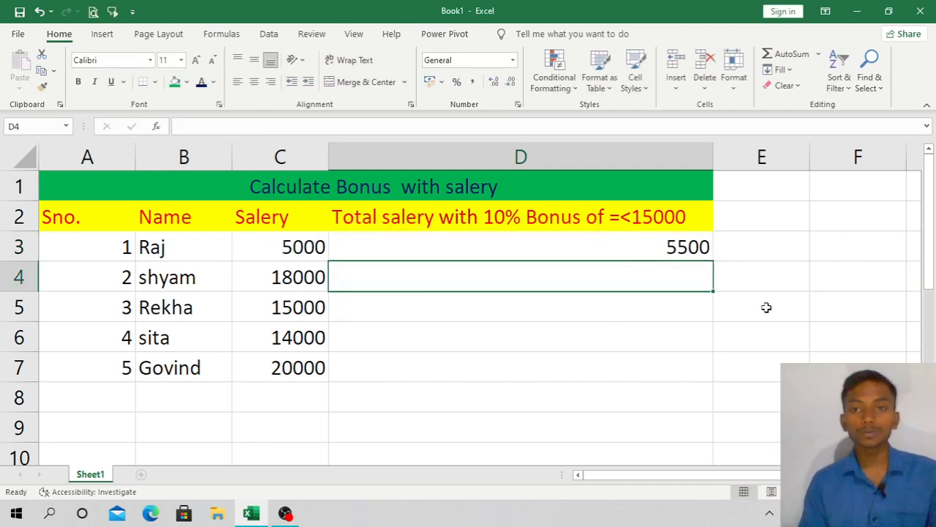
left_click(574, 247)
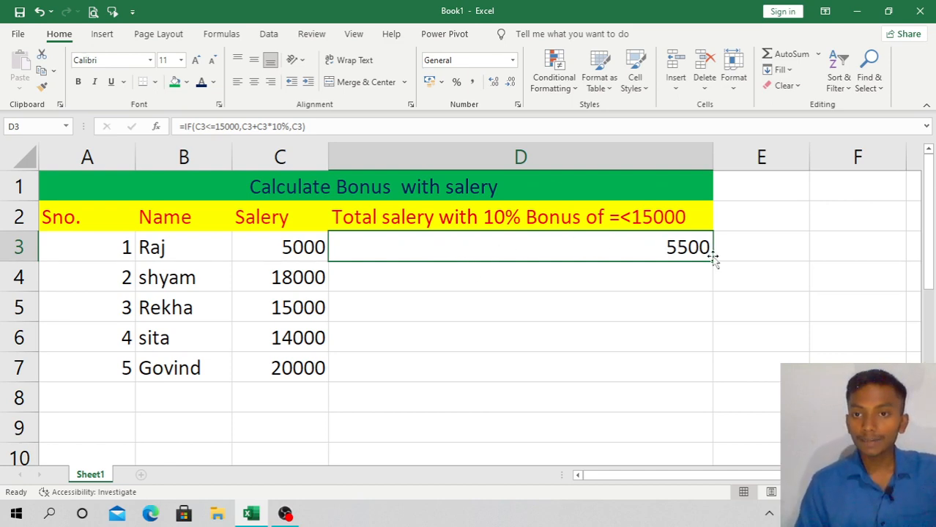
left_click_drag(714, 262, 724, 373)
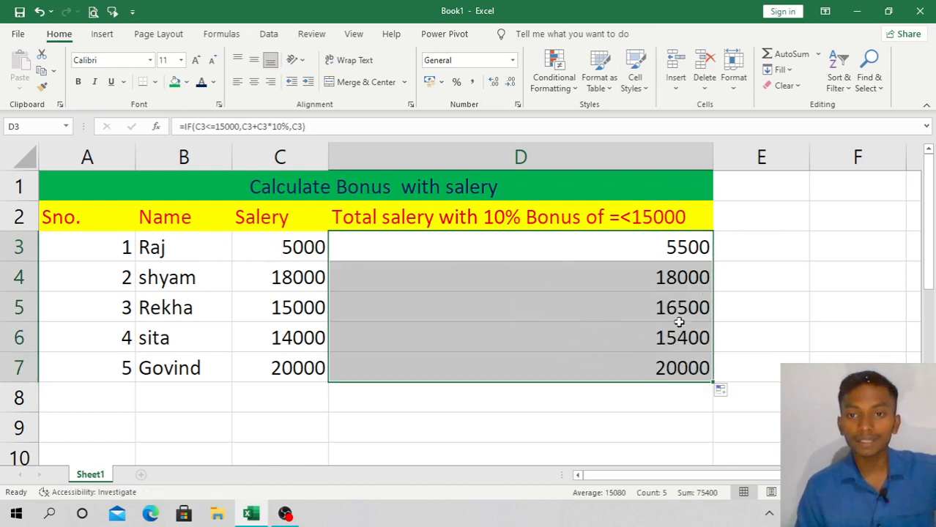
- Compare the salaries in C4 and C5 with their calculated totals in column D
left_click(311, 280)
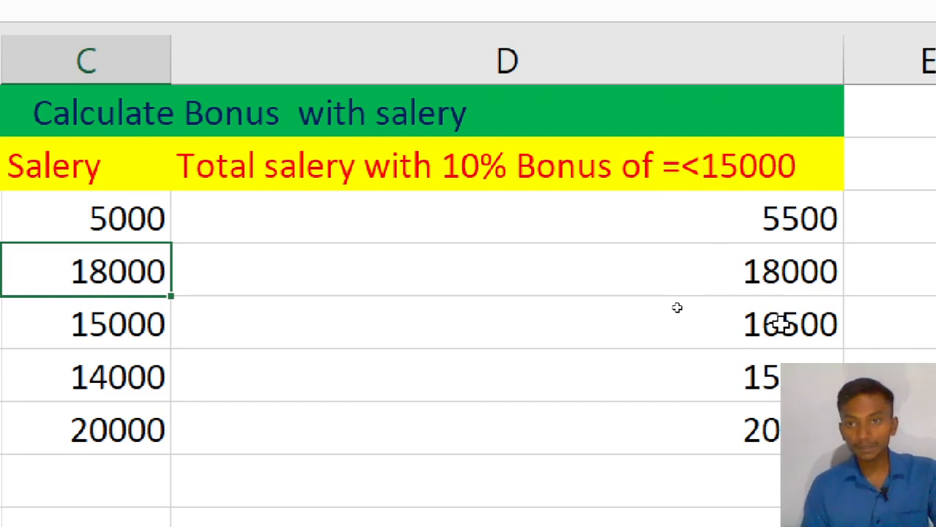
left_click(739, 255)
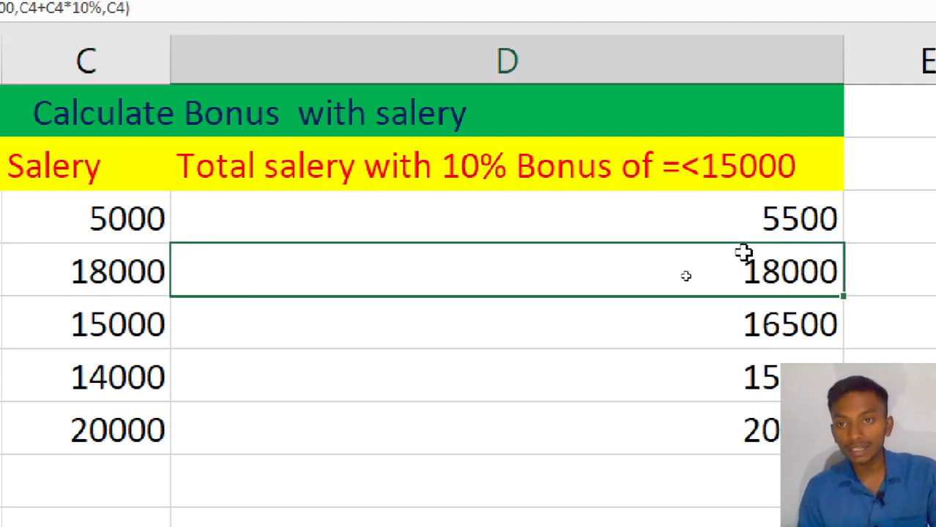
left_click(304, 265)
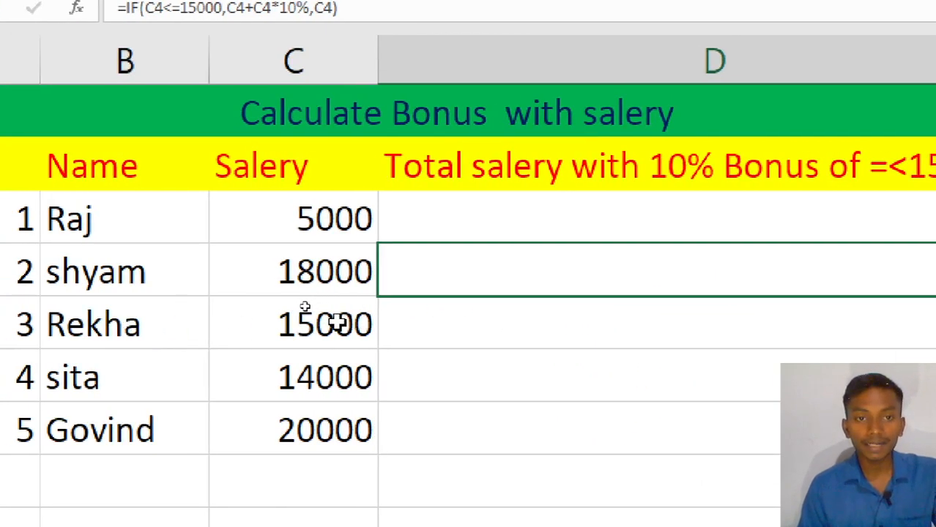
left_click(336, 323)
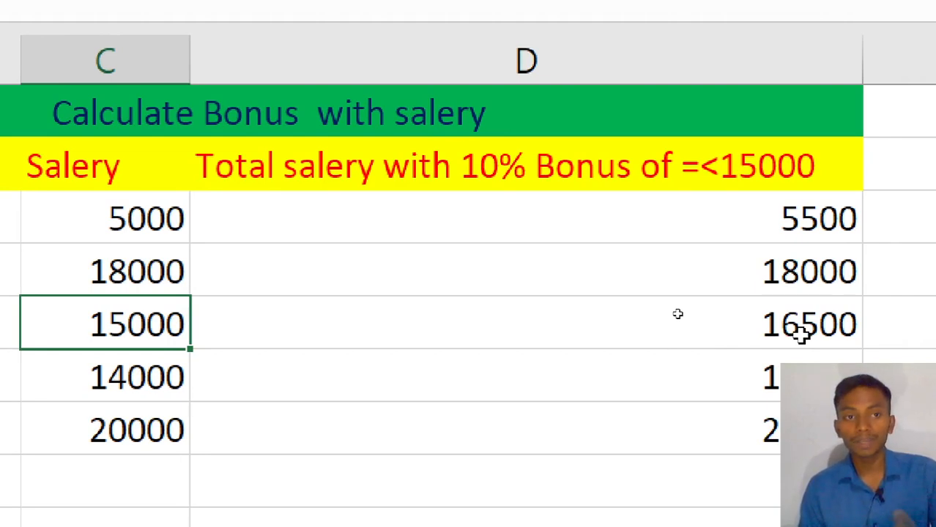
- Review the calculated total in D5 and the range of totals from D3 down to D8
left_click(802, 333)
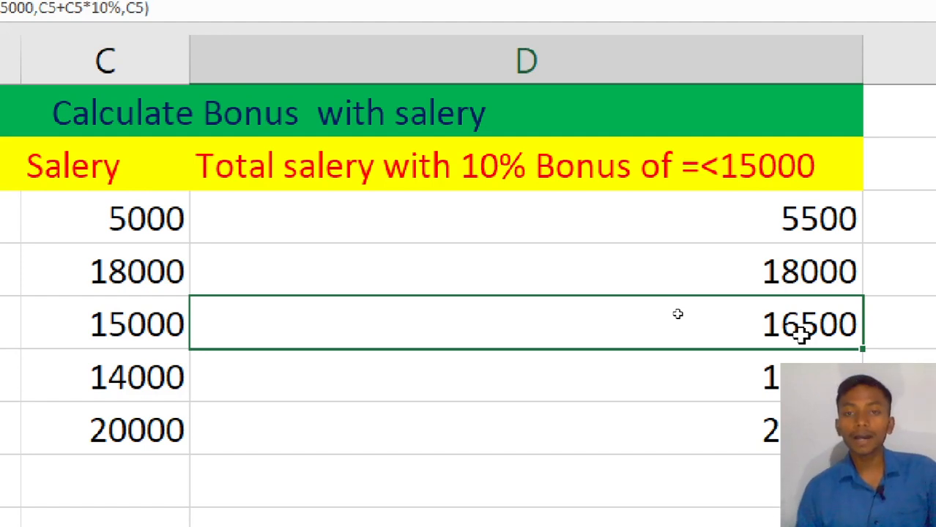
left_click_drag(485, 210, 576, 487)
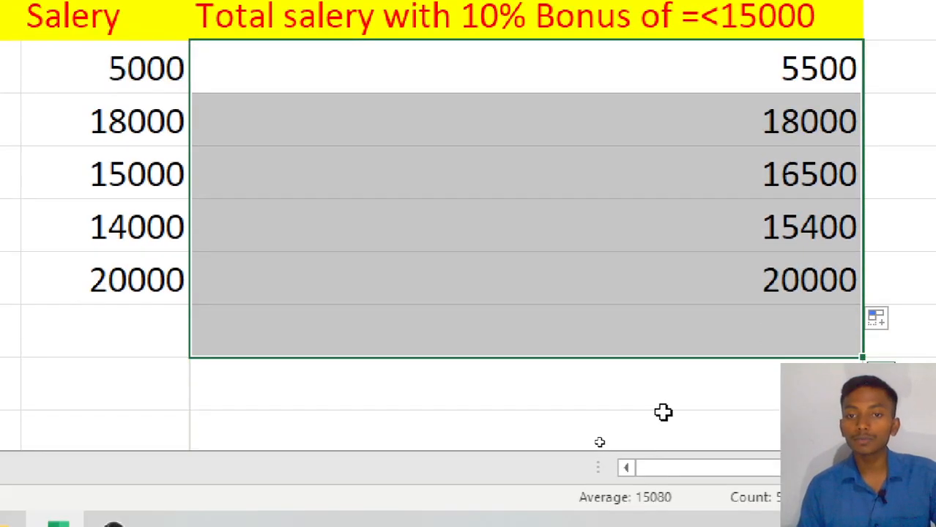
left_click(667, 507)
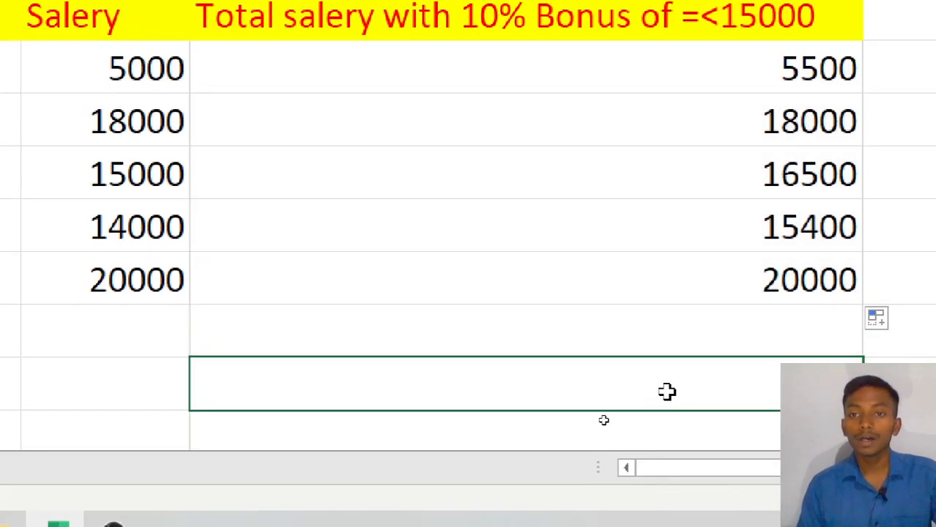
- Replace the formula in D7 with a new IF function whose logical test is C7=<15000
left_click(606, 284)
double_click(606, 284)
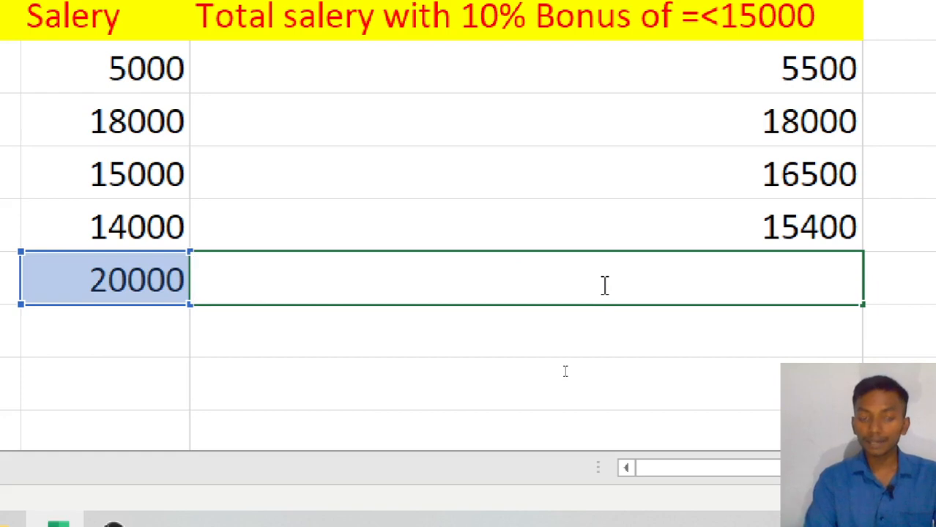
type("=")
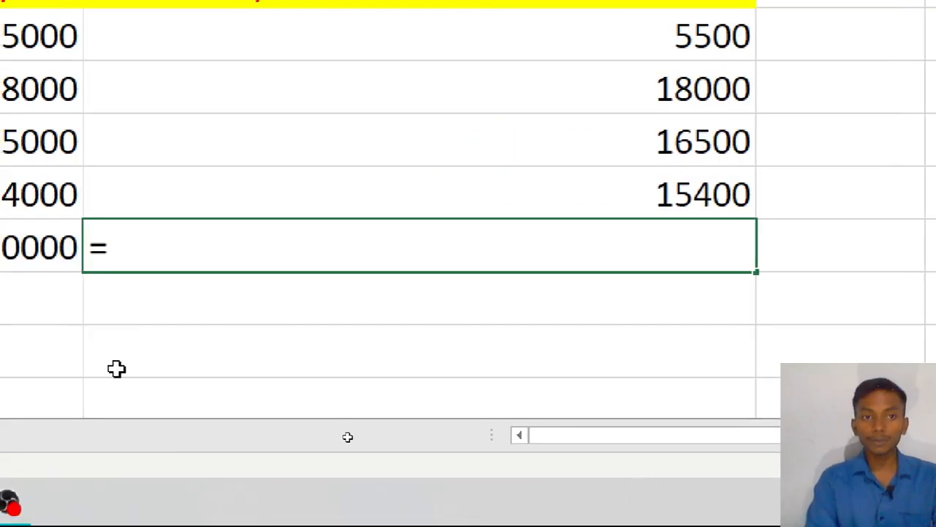
type("i")
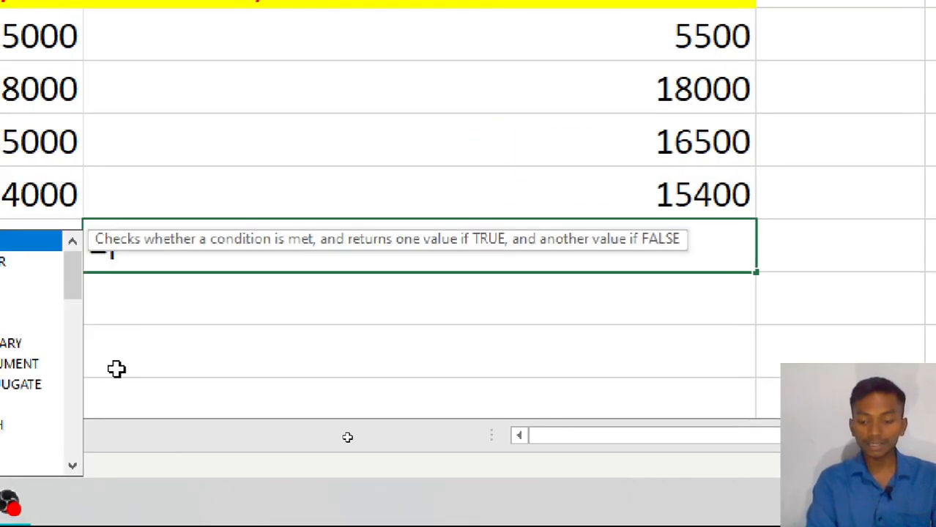
type("f")
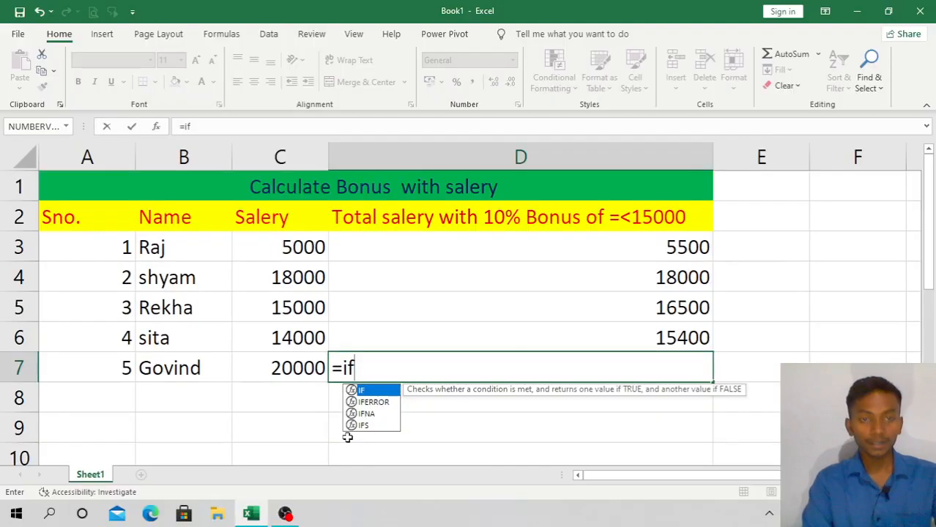
key("Tab")
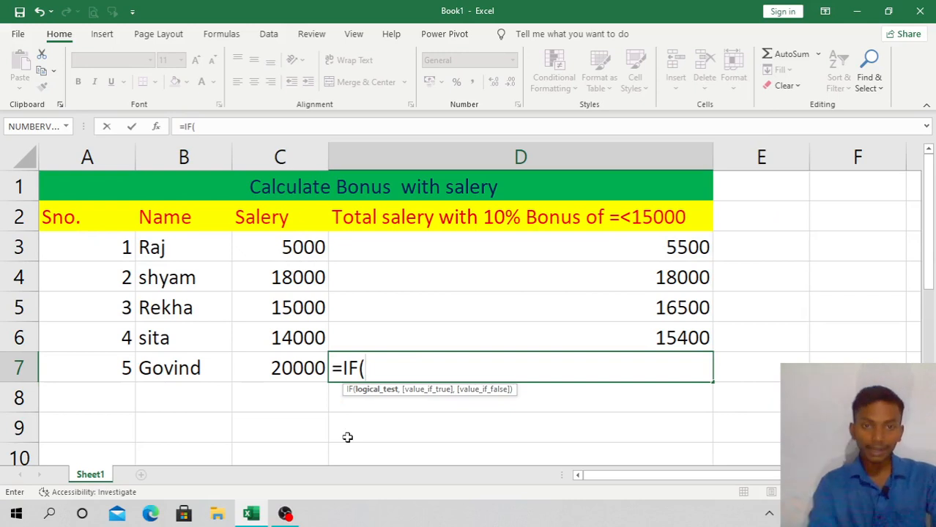
left_click(299, 373)
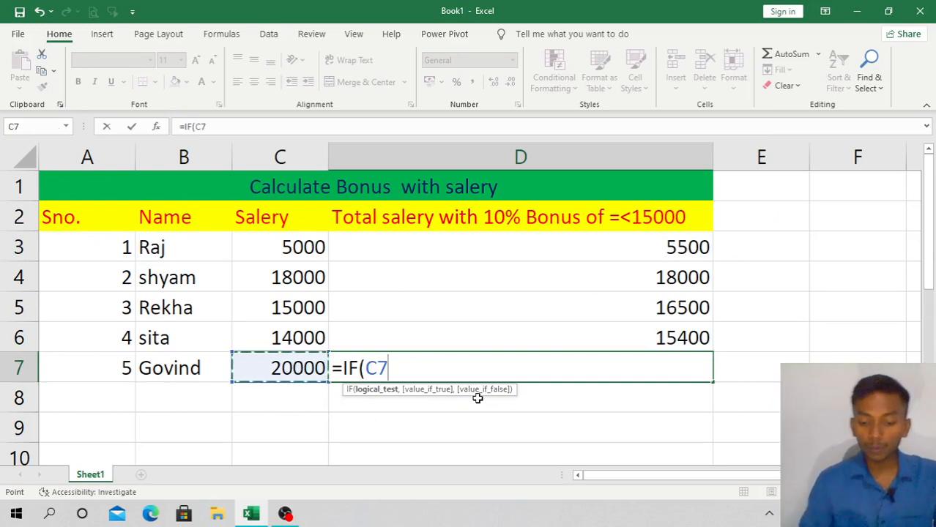
type("=<")
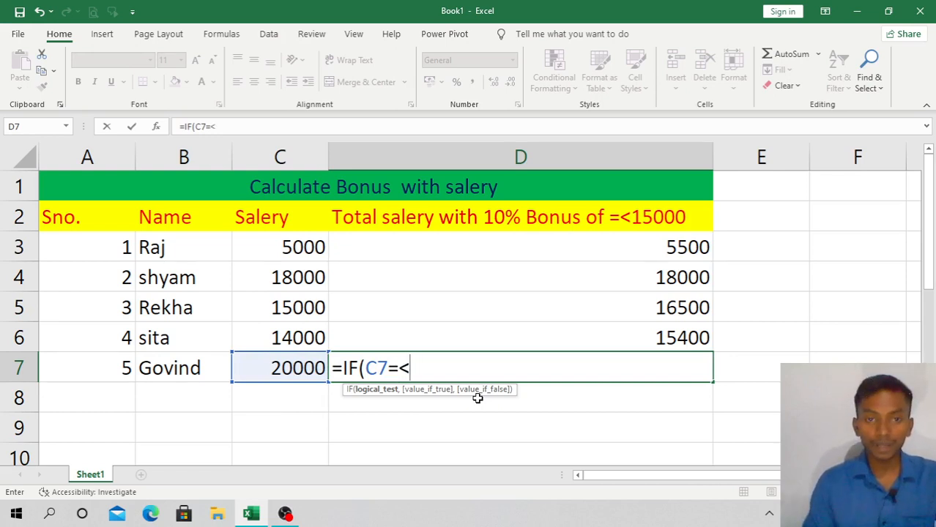
type("15000")
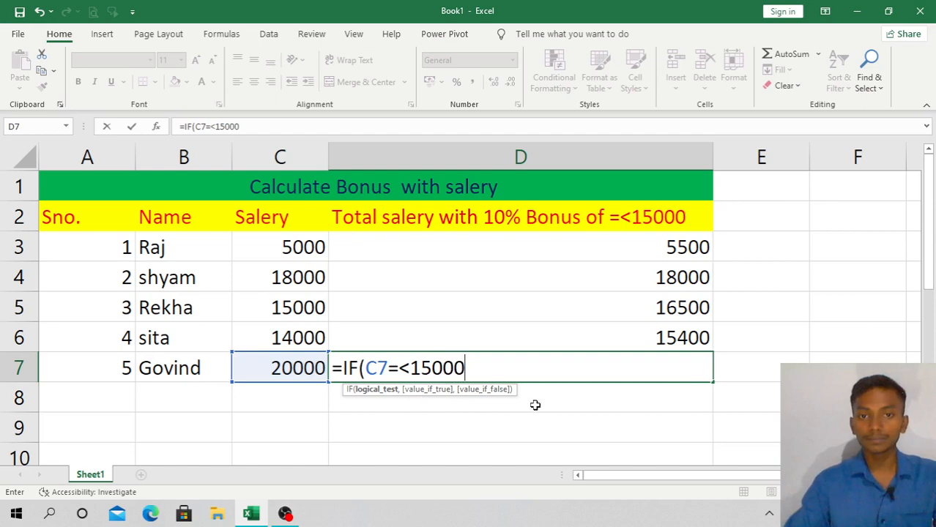
type(",")
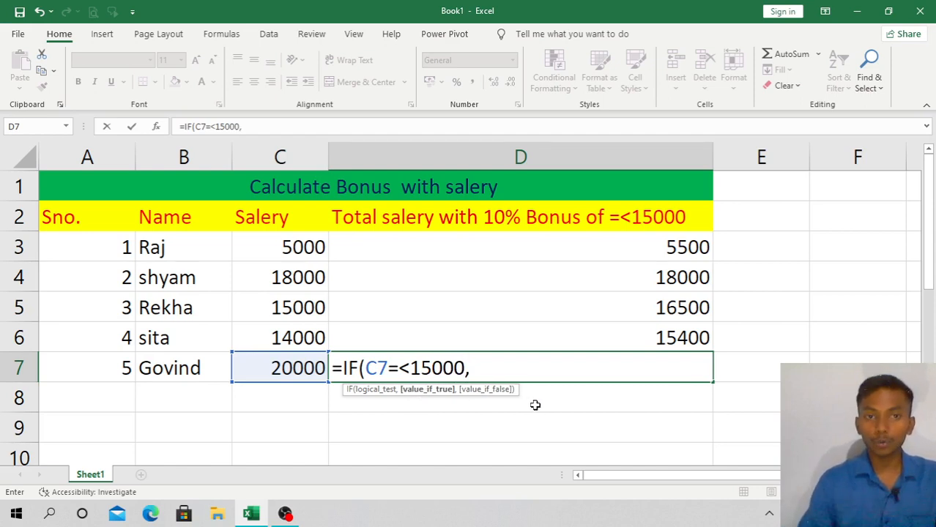
- Enter C7+C7*10% as the value-if-true argument of the IF formula in D7
left_click(304, 364)
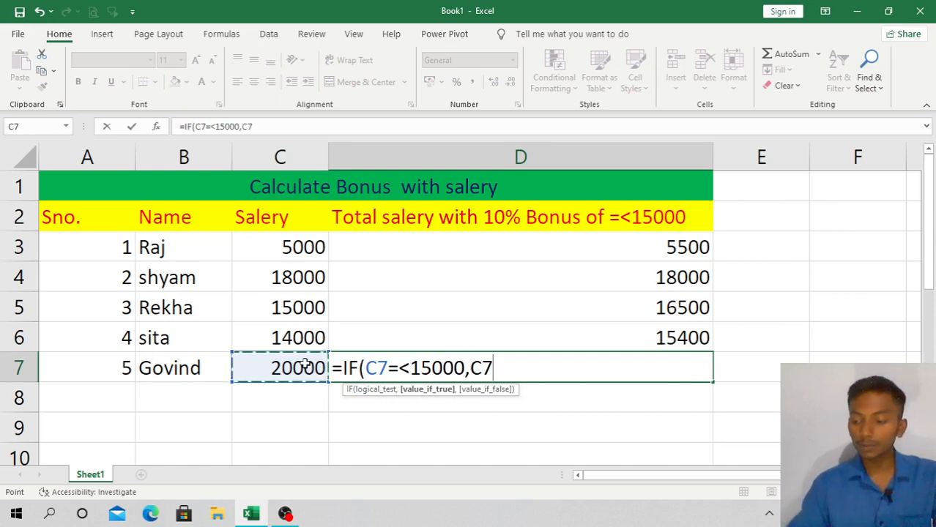
type("+")
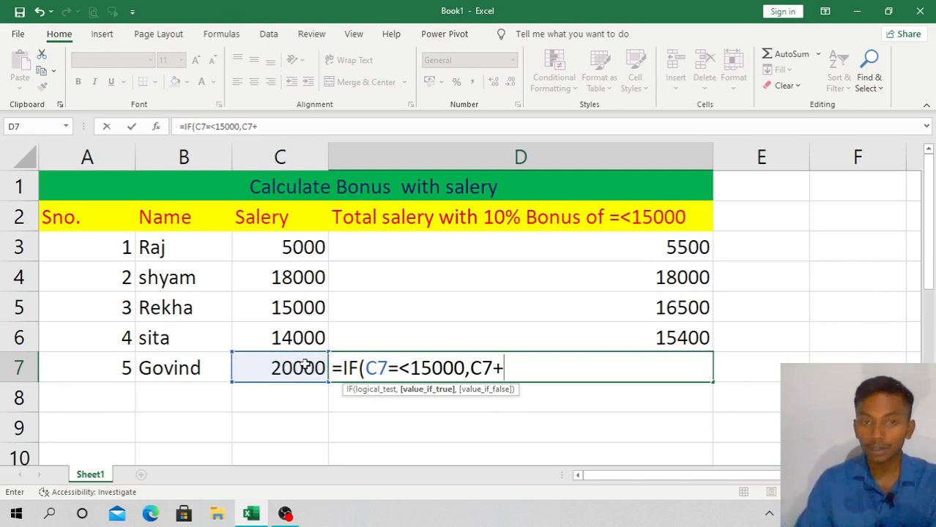
left_click(290, 370)
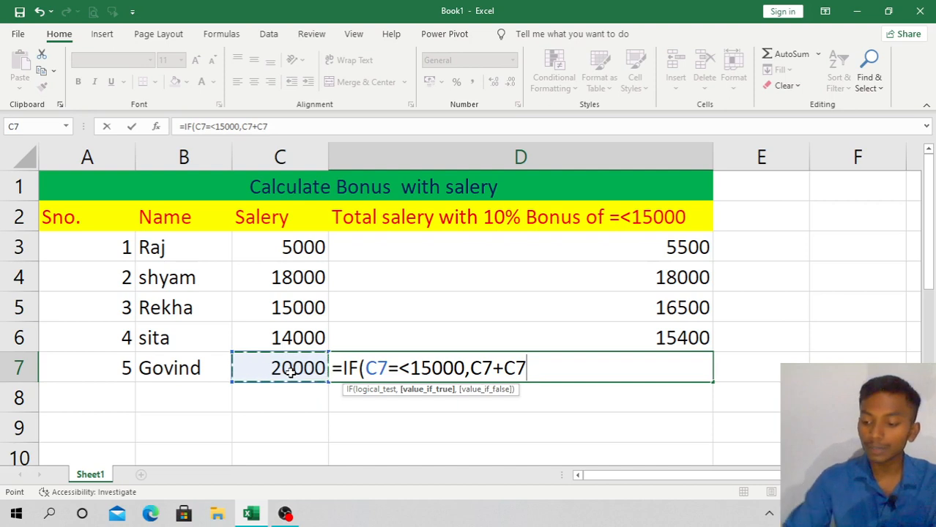
type("*10")
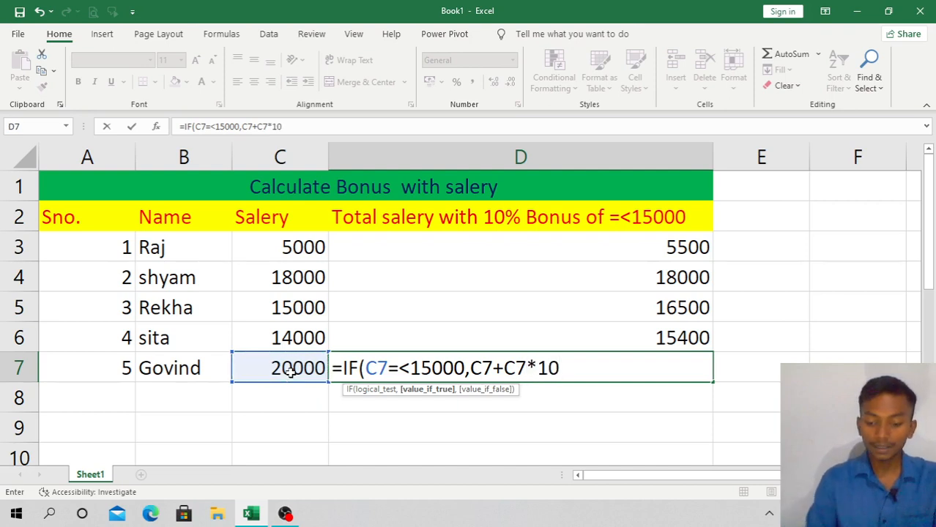
type("%")
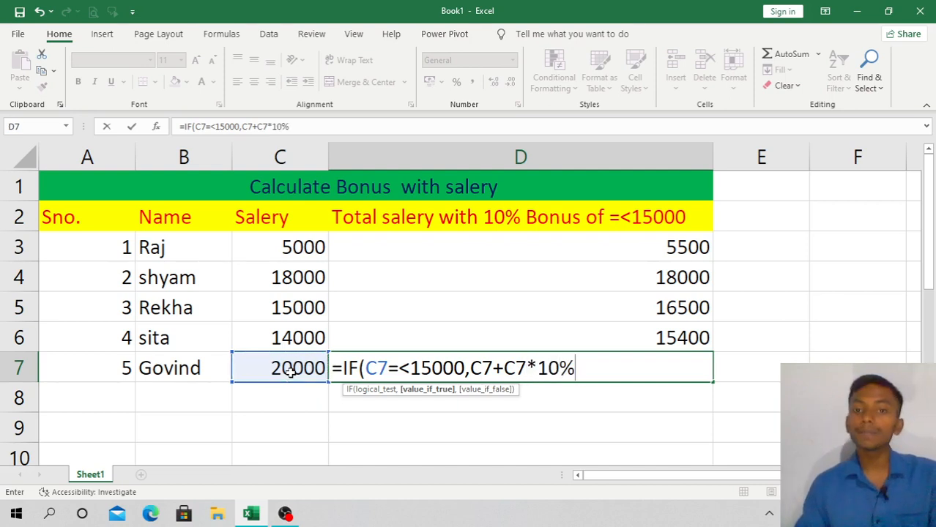
type(",")
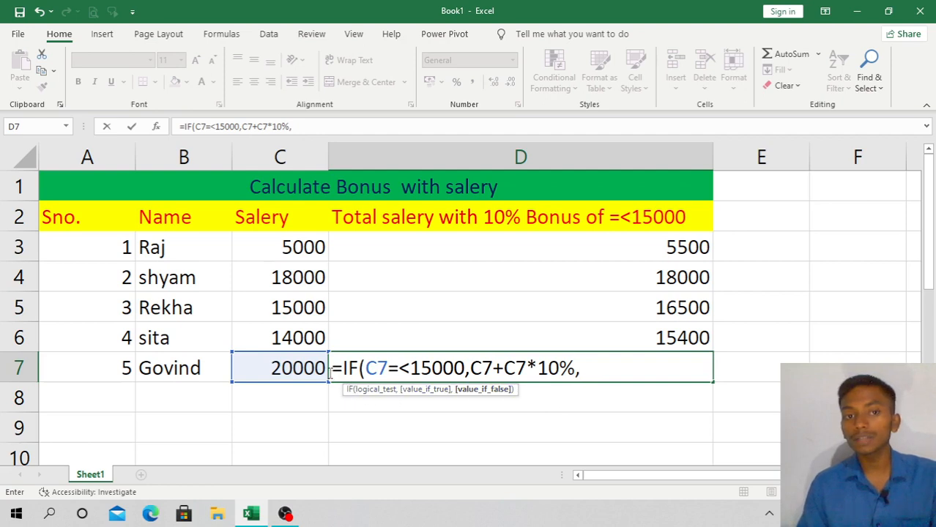
- Use C7 as the value-if-false argument and commit the D7 formula with the proposed correction to C7<=15000
left_click(313, 367)
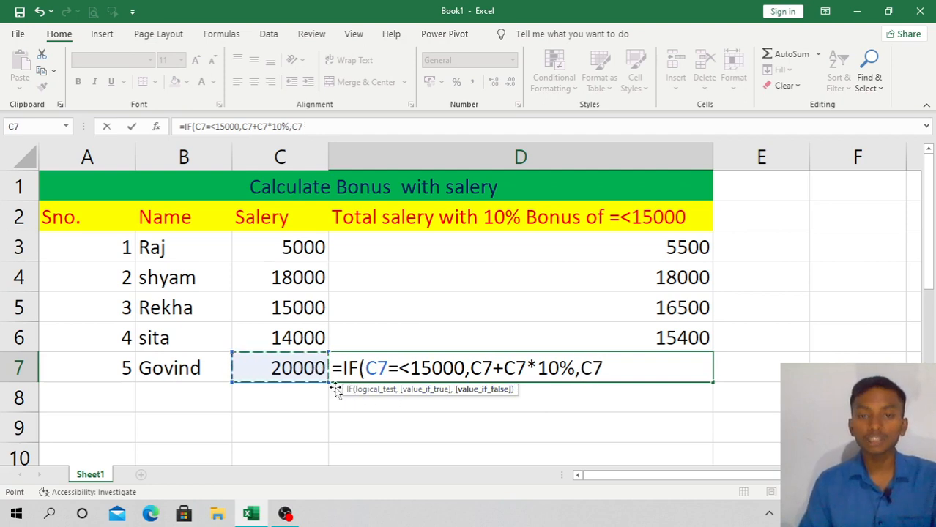
key("Return")
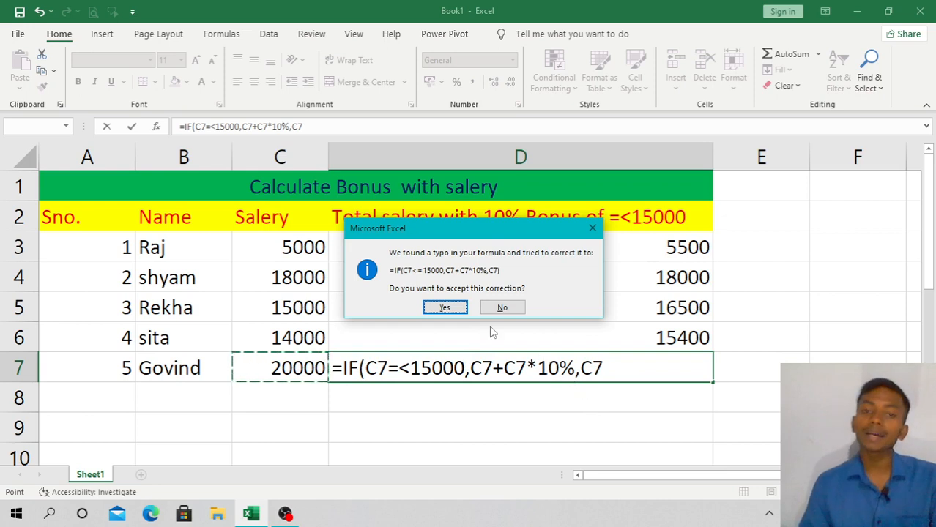
left_click(443, 308)
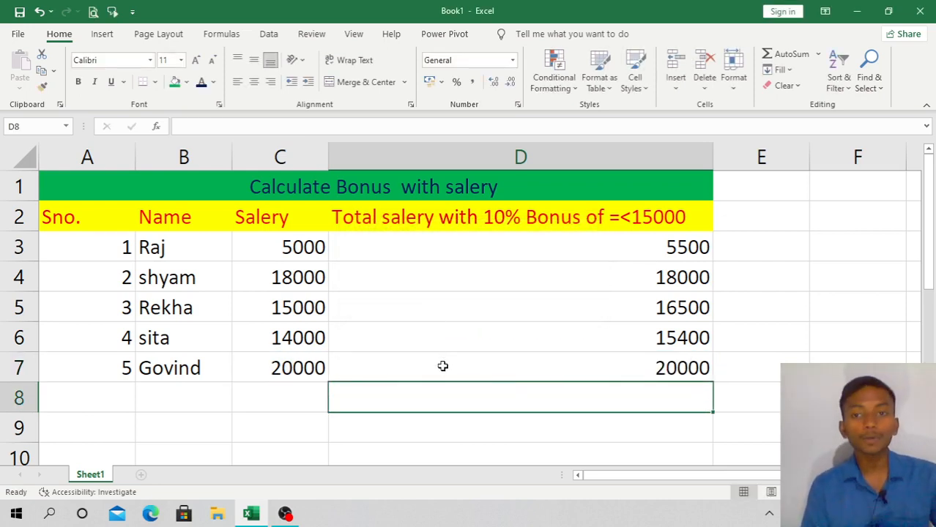
left_click(303, 368)
left_click(608, 361)
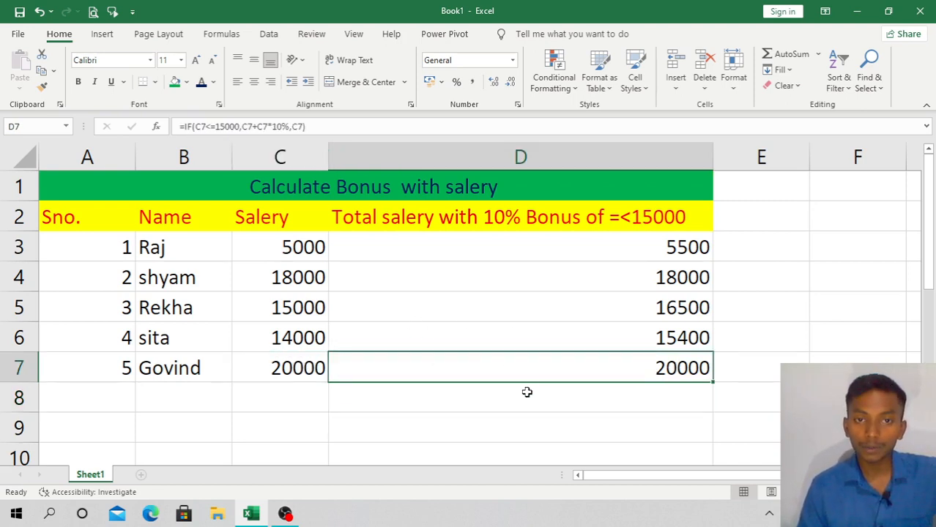